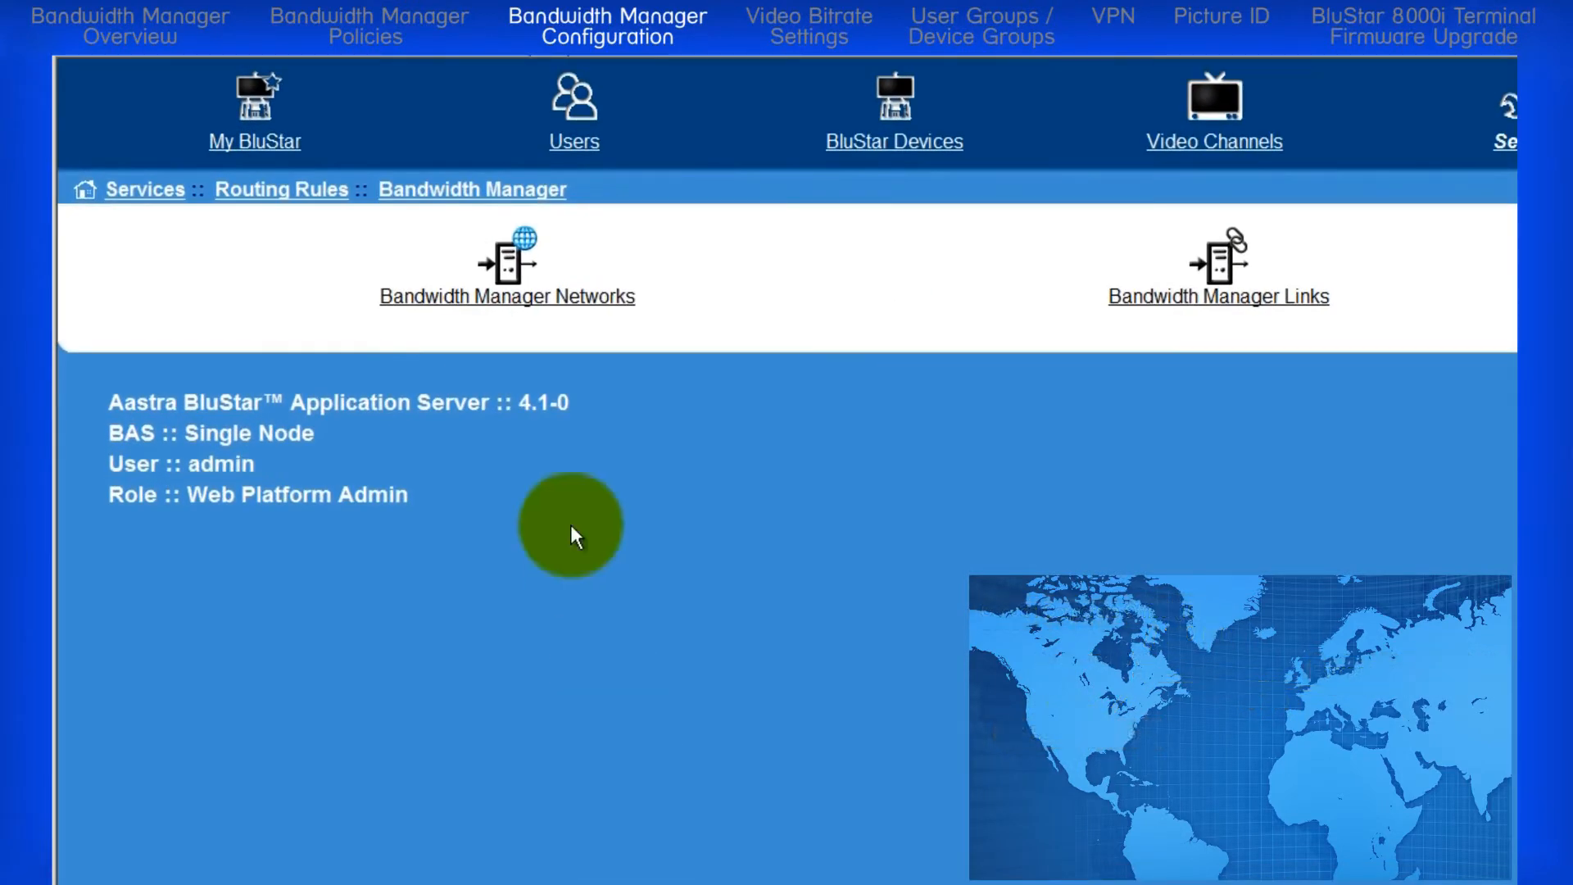
# Step: Start a new Bandwidth Manager network named CA_Corporate_Network with the type Network
pyautogui.click(541, 299)
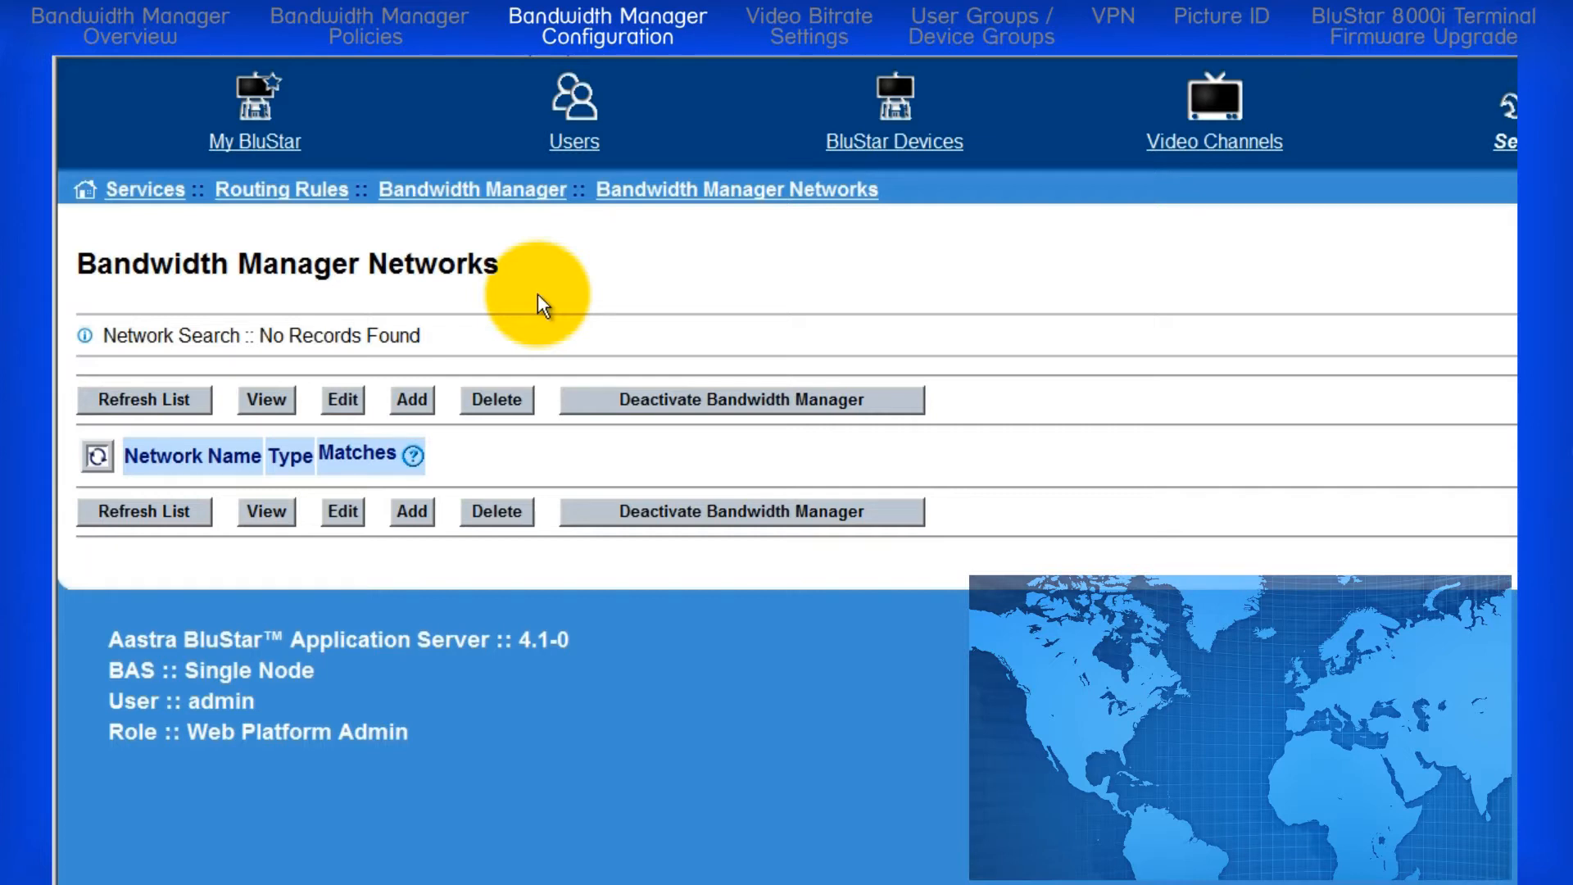
pyautogui.click(401, 401)
pyautogui.click(519, 419)
pyautogui.write('CA_C')
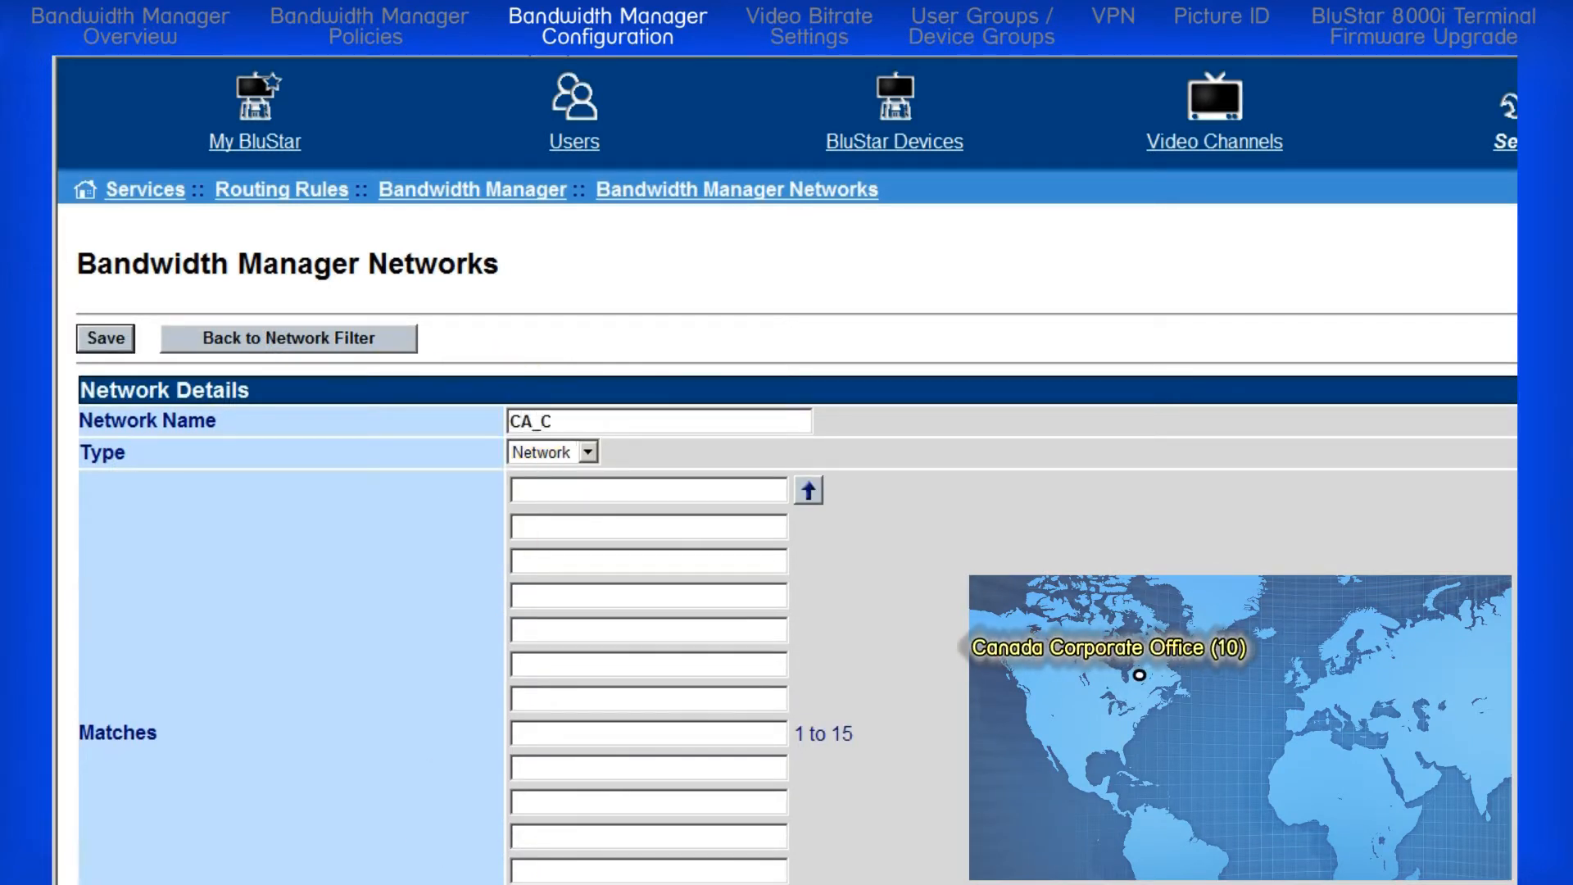
pyautogui.write('orporate_Network')
pyautogui.click(587, 451)
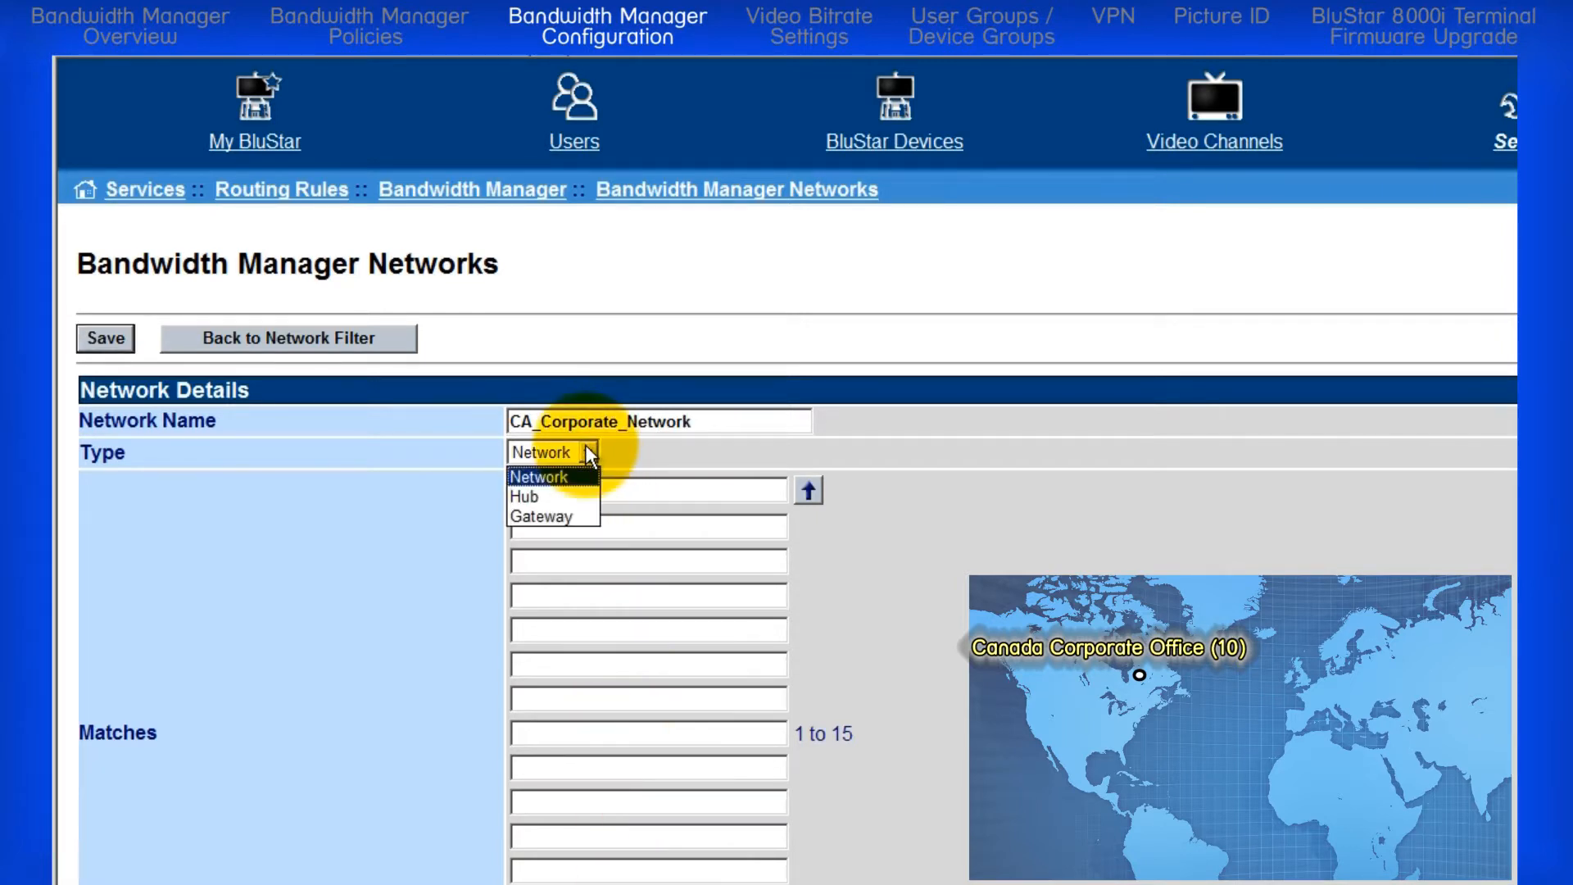
pyautogui.click(577, 476)
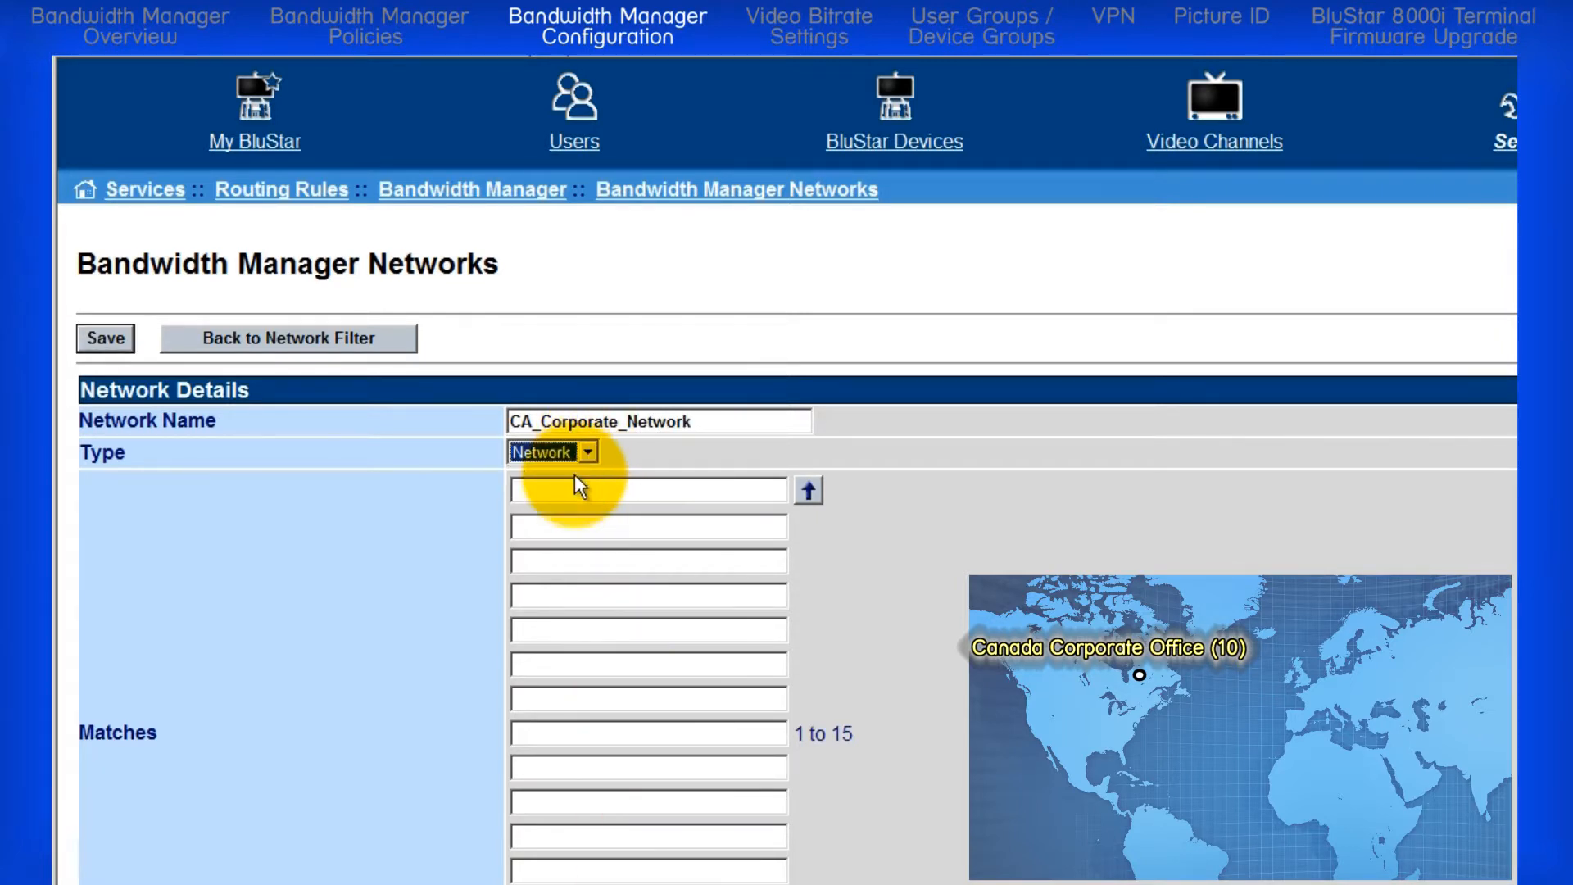
# Step: Set the corporate network's first match to 10.70.109.130-10.70.109.159, save it and return to the network list
pyautogui.click(578, 490)
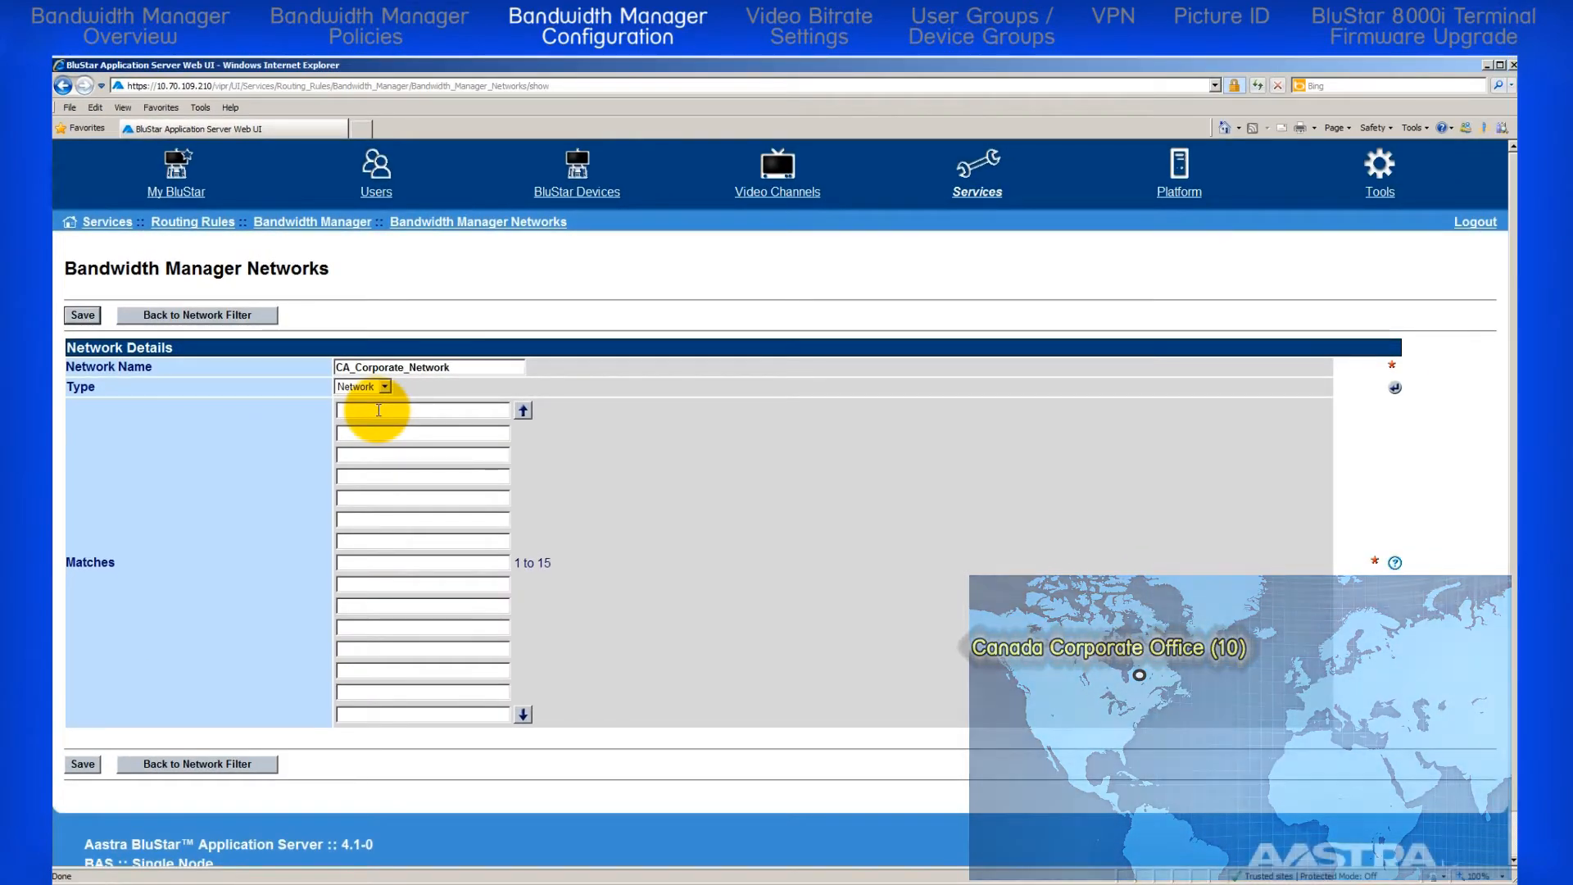
pyautogui.moveTo(1395, 564)
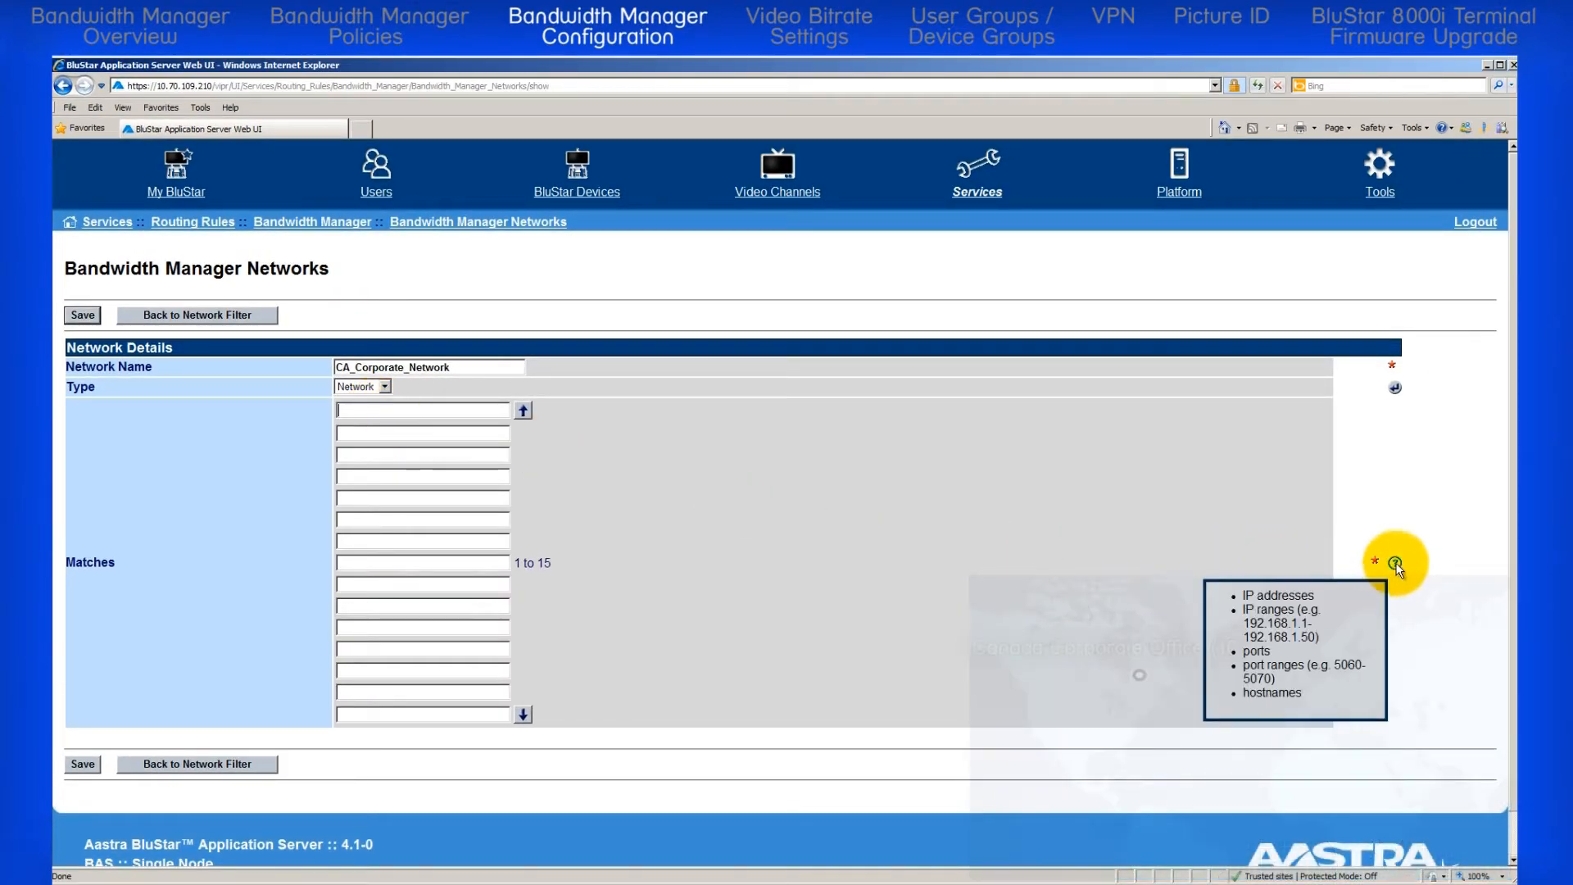
pyautogui.write('10.70.109.130-10.')
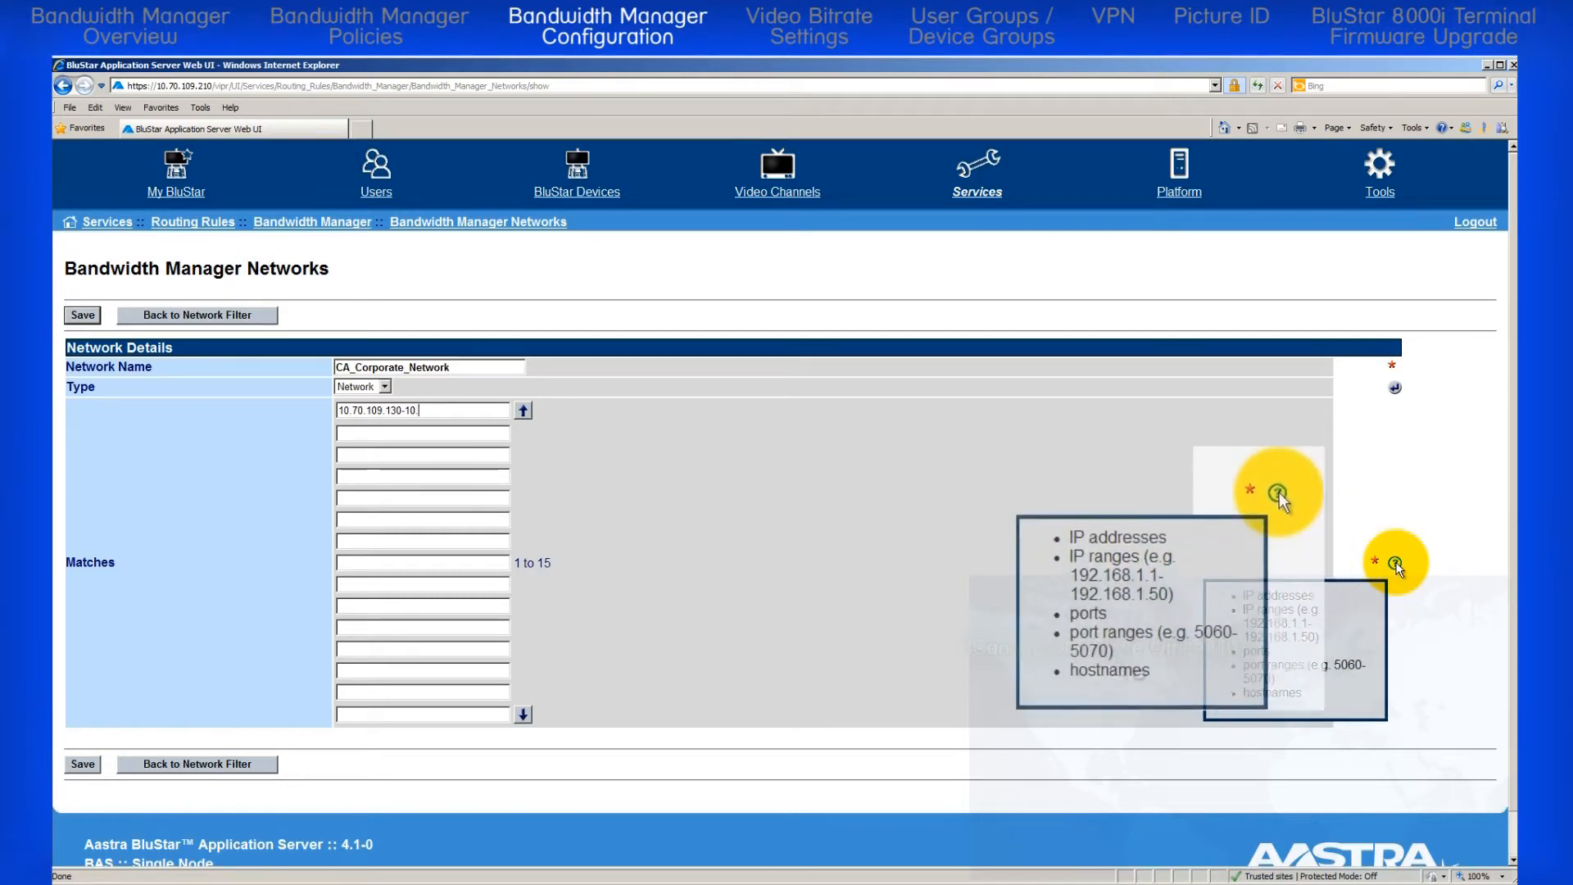
pyautogui.write('70.109.159')
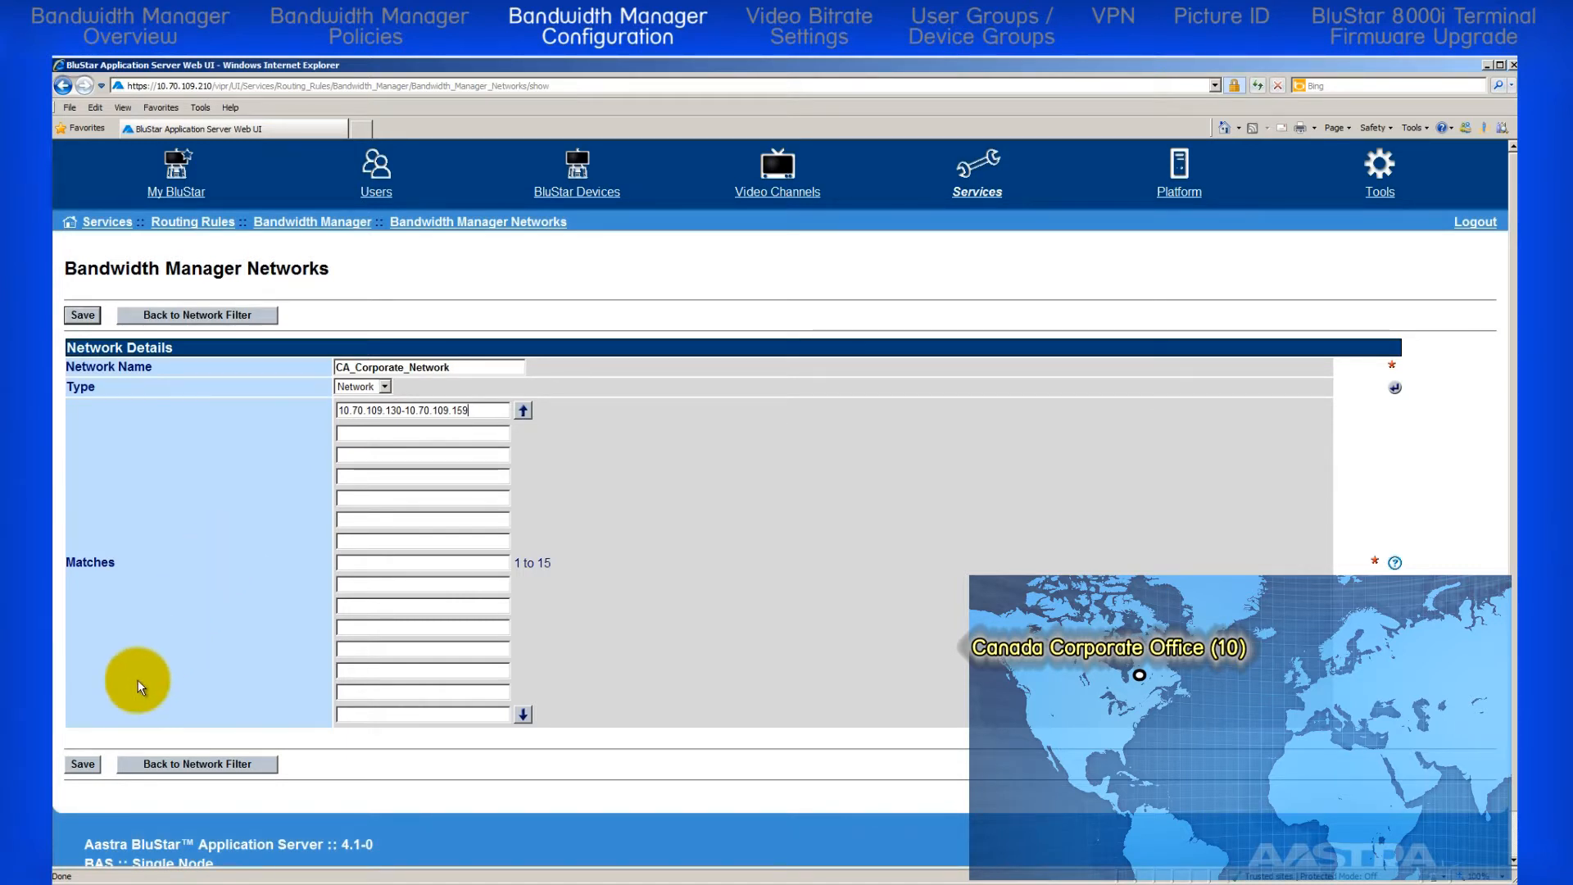
pyautogui.click(87, 762)
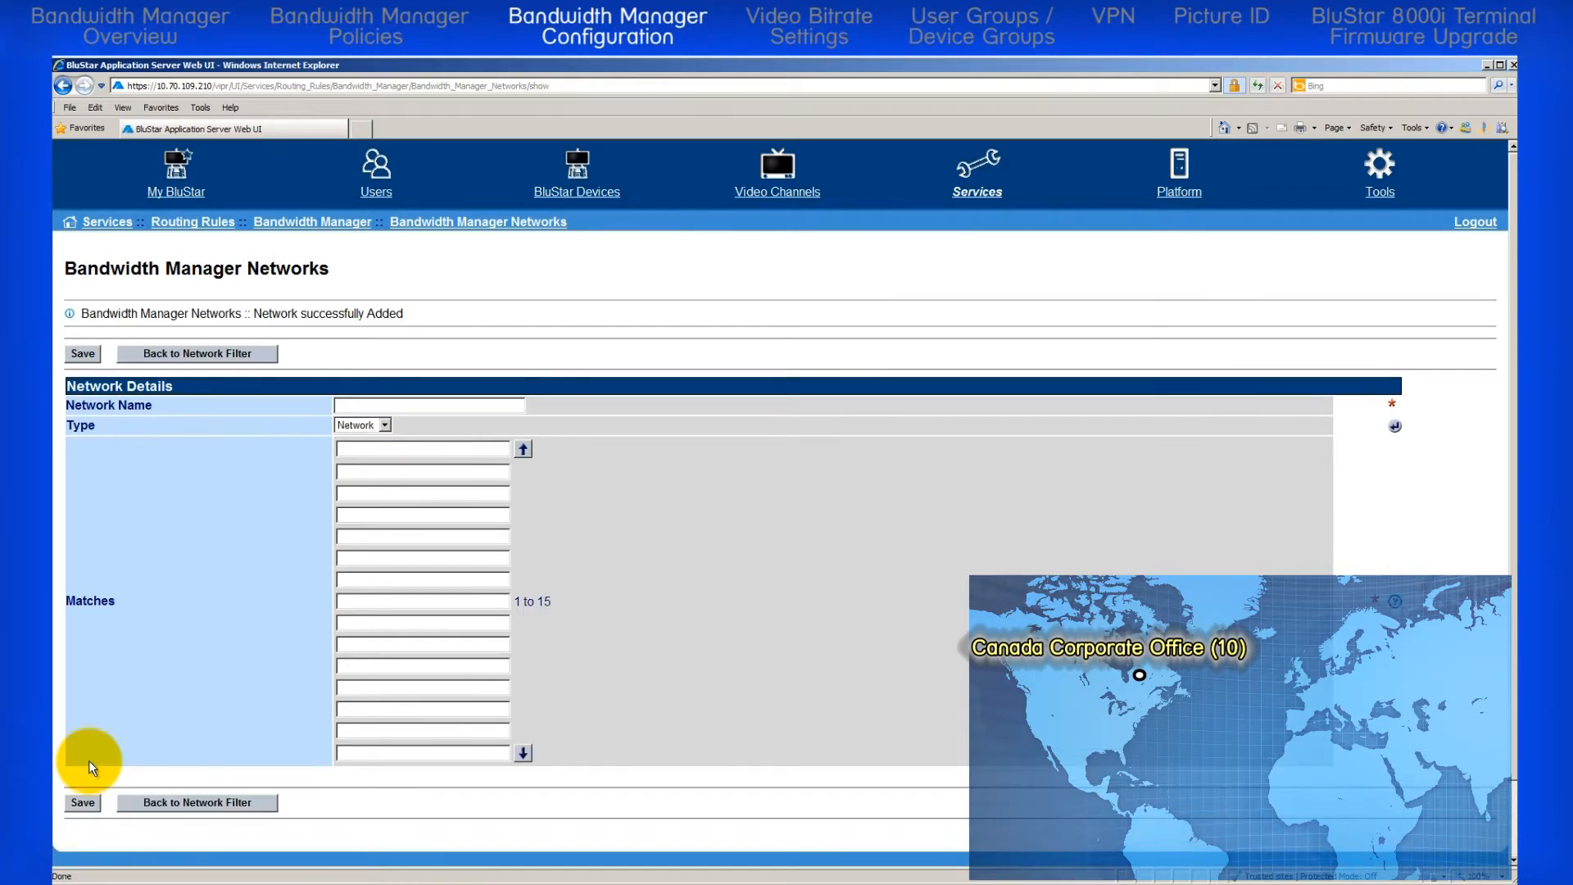
pyautogui.click(170, 800)
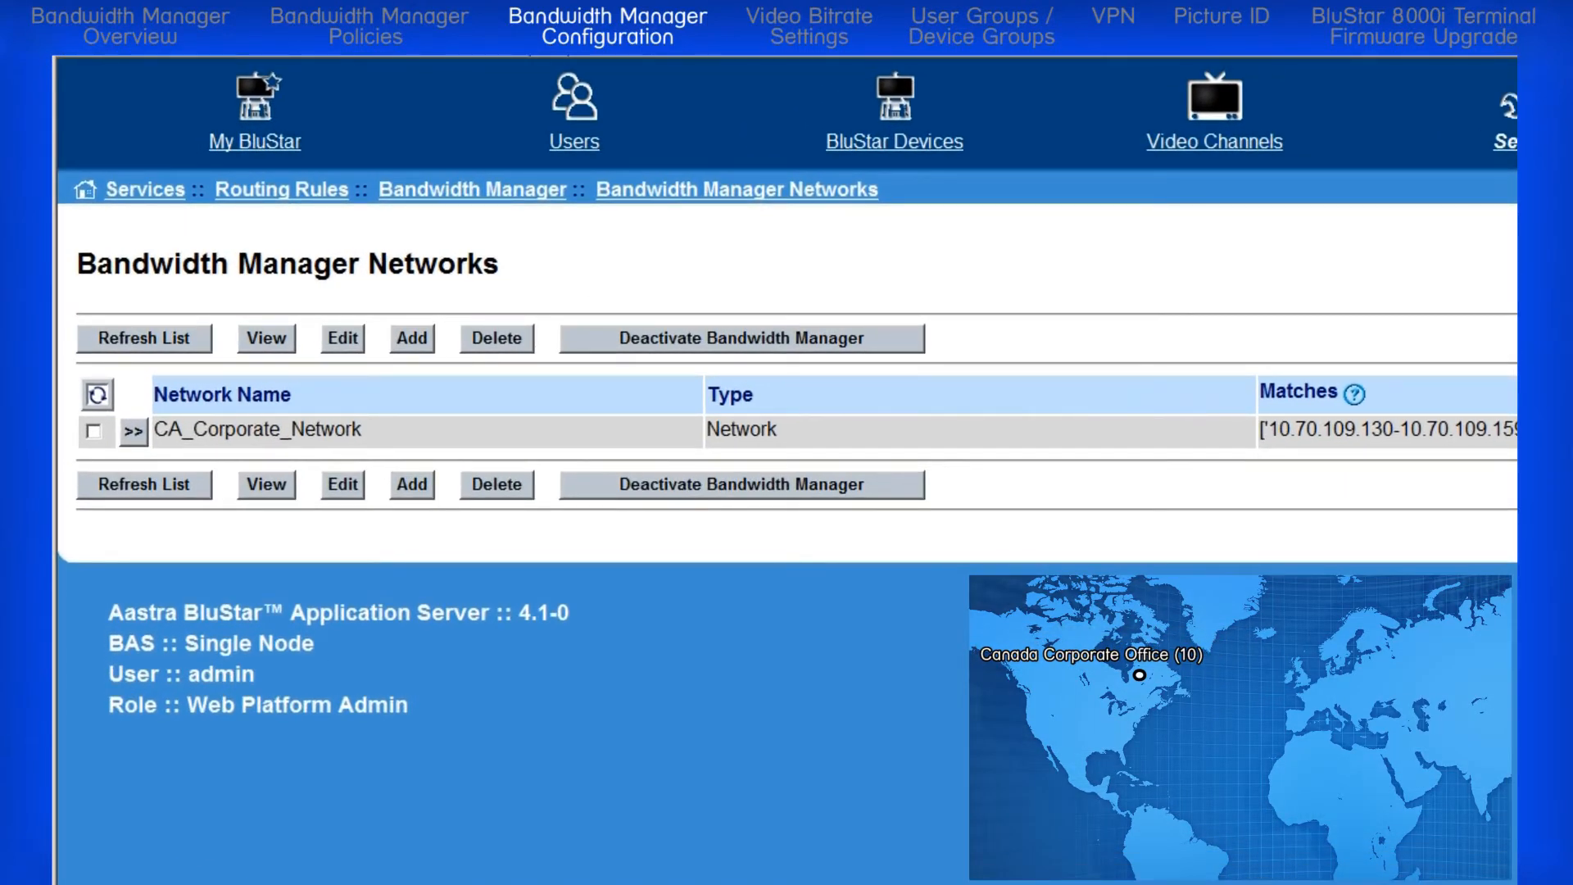
# Step: Start another network entry named US_Remote_Office with the type Network
pyautogui.click(416, 343)
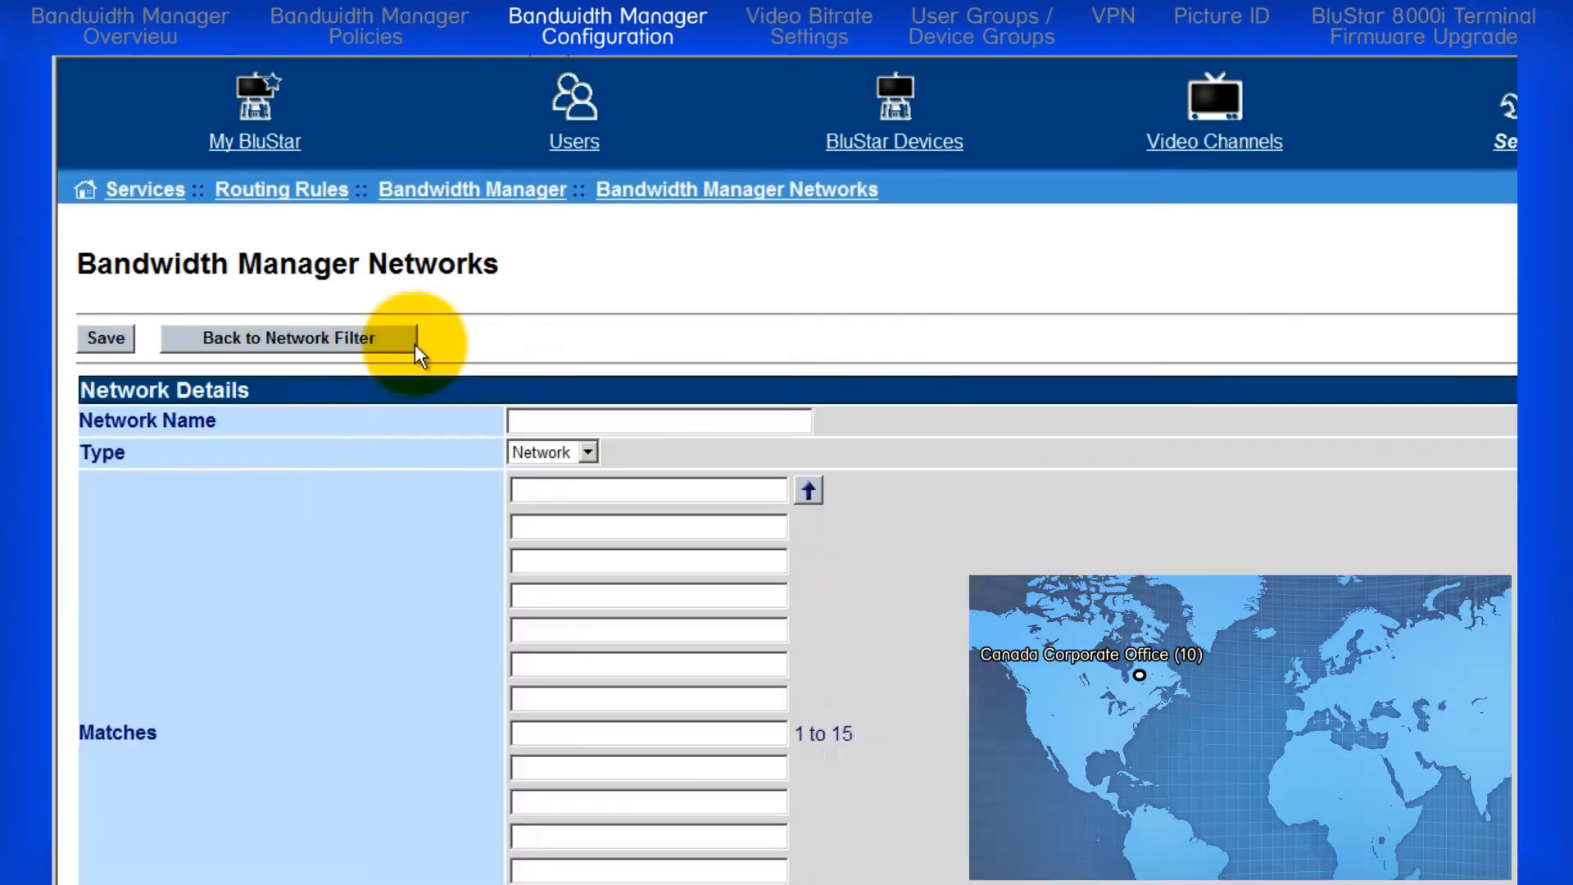
pyautogui.click(544, 420)
pyautogui.write('US_')
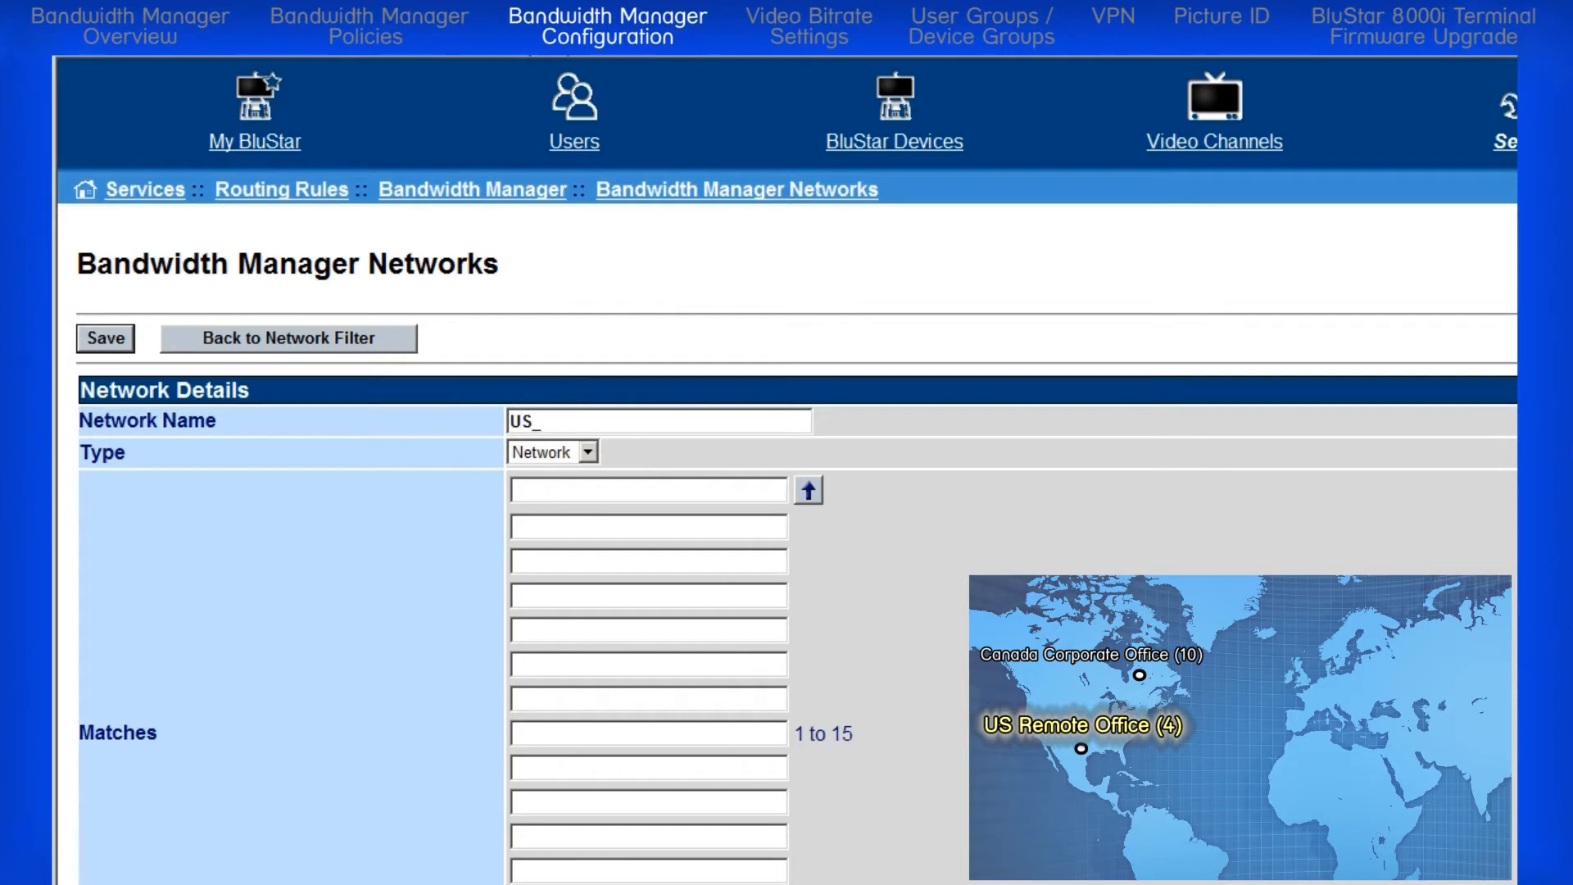
pyautogui.write('Remote_Office')
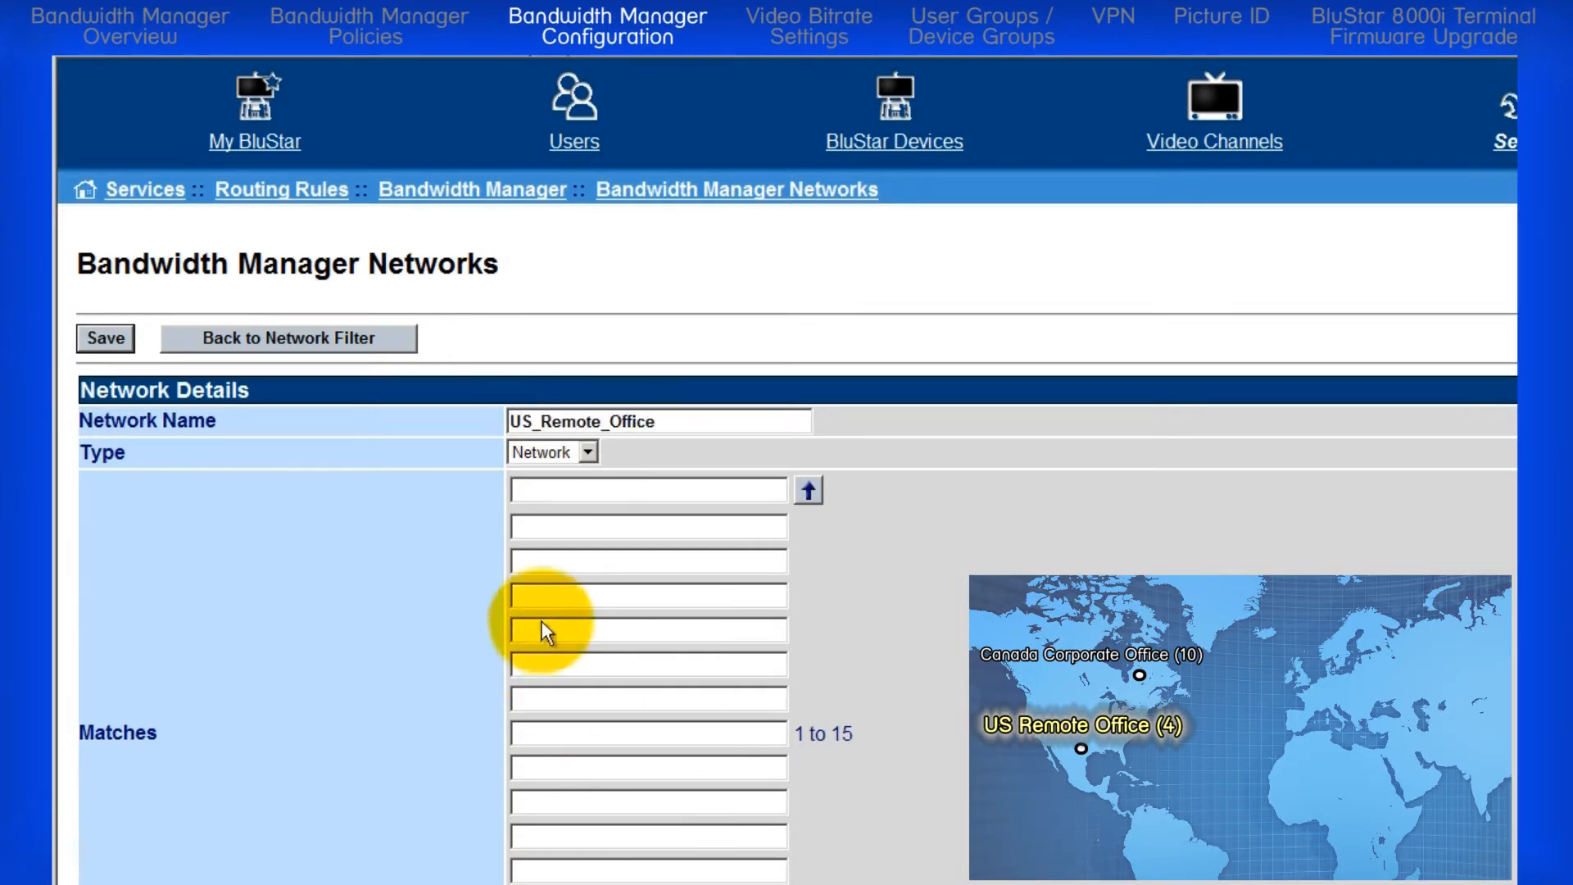
pyautogui.click(584, 452)
pyautogui.click(571, 477)
# Step: Set the US remote office's first match to 10.70.109.160-10.70.109.180, save it and return to the network list
pyautogui.click(573, 491)
pyautogui.write('10.70.109.160-10.70.')
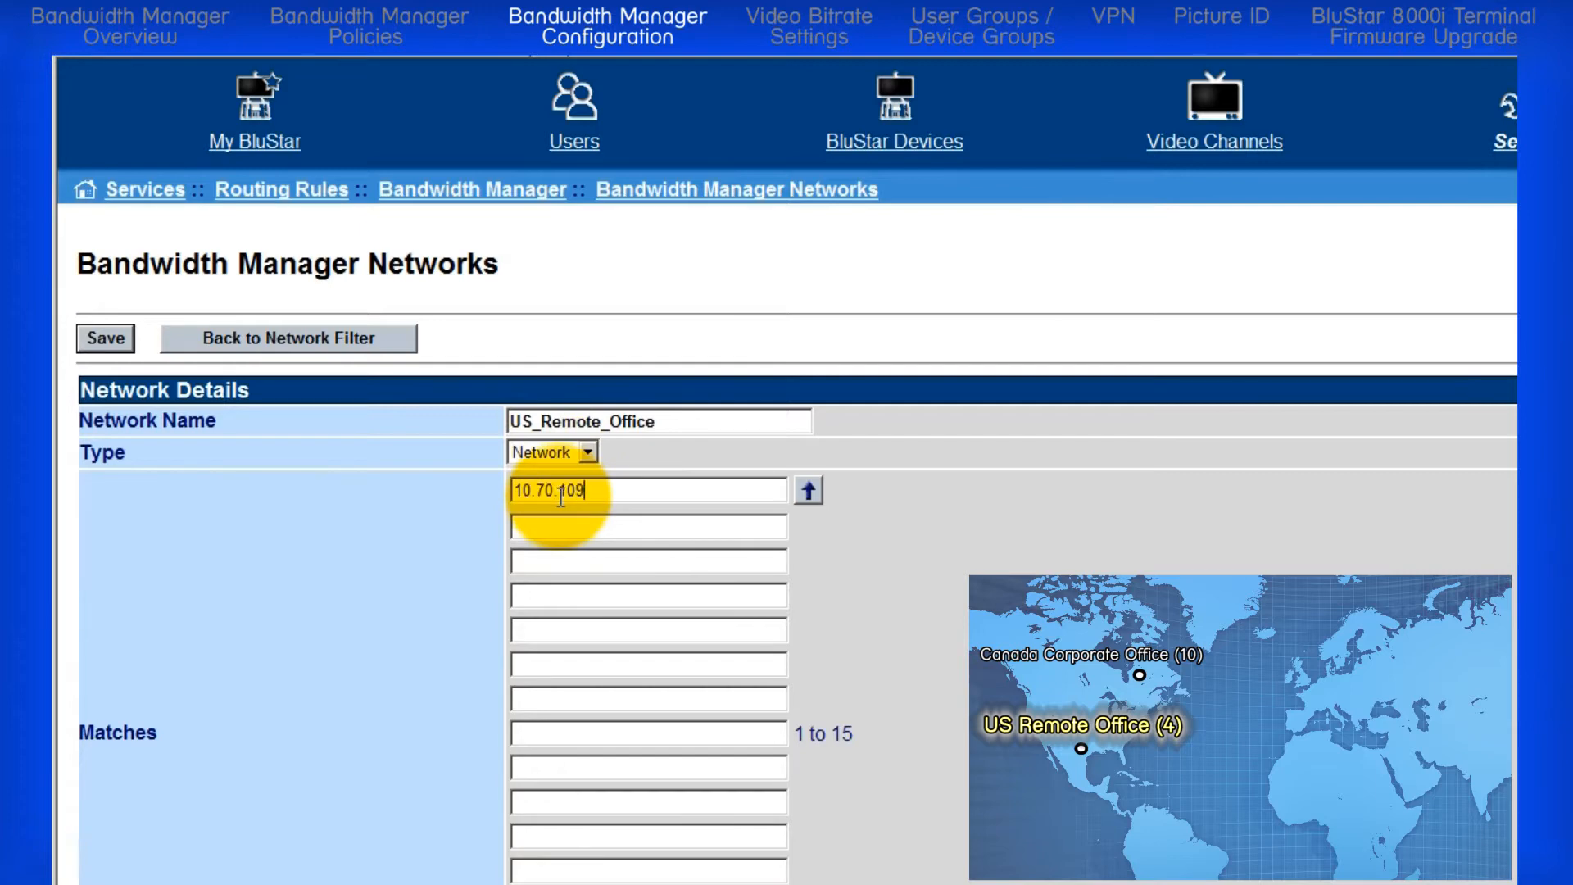
pyautogui.write('109.180')
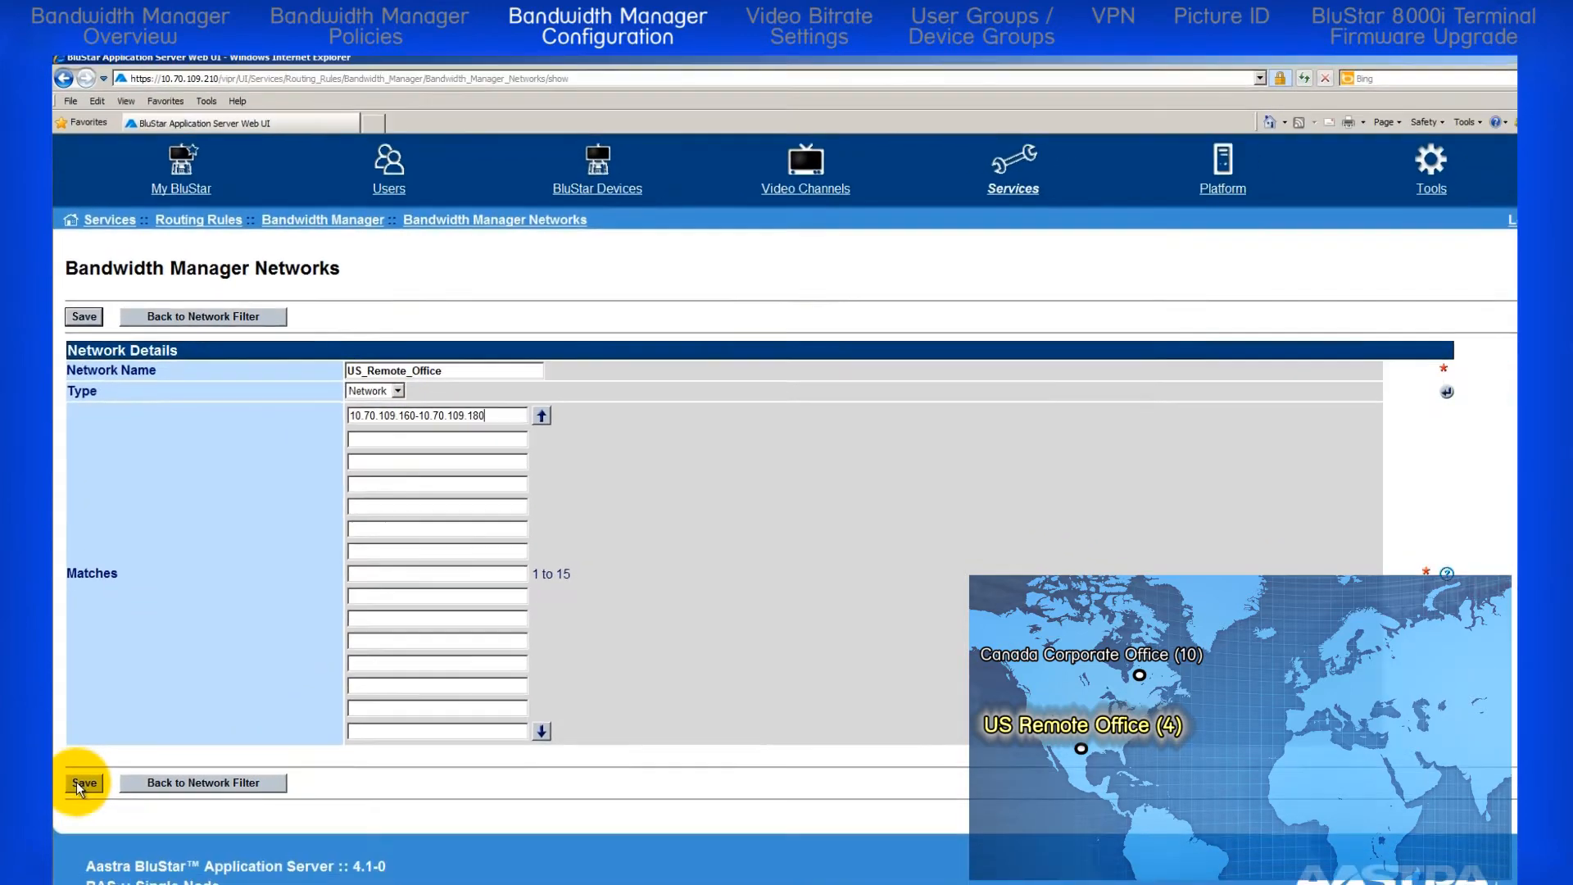
pyautogui.click(76, 778)
pyautogui.click(144, 800)
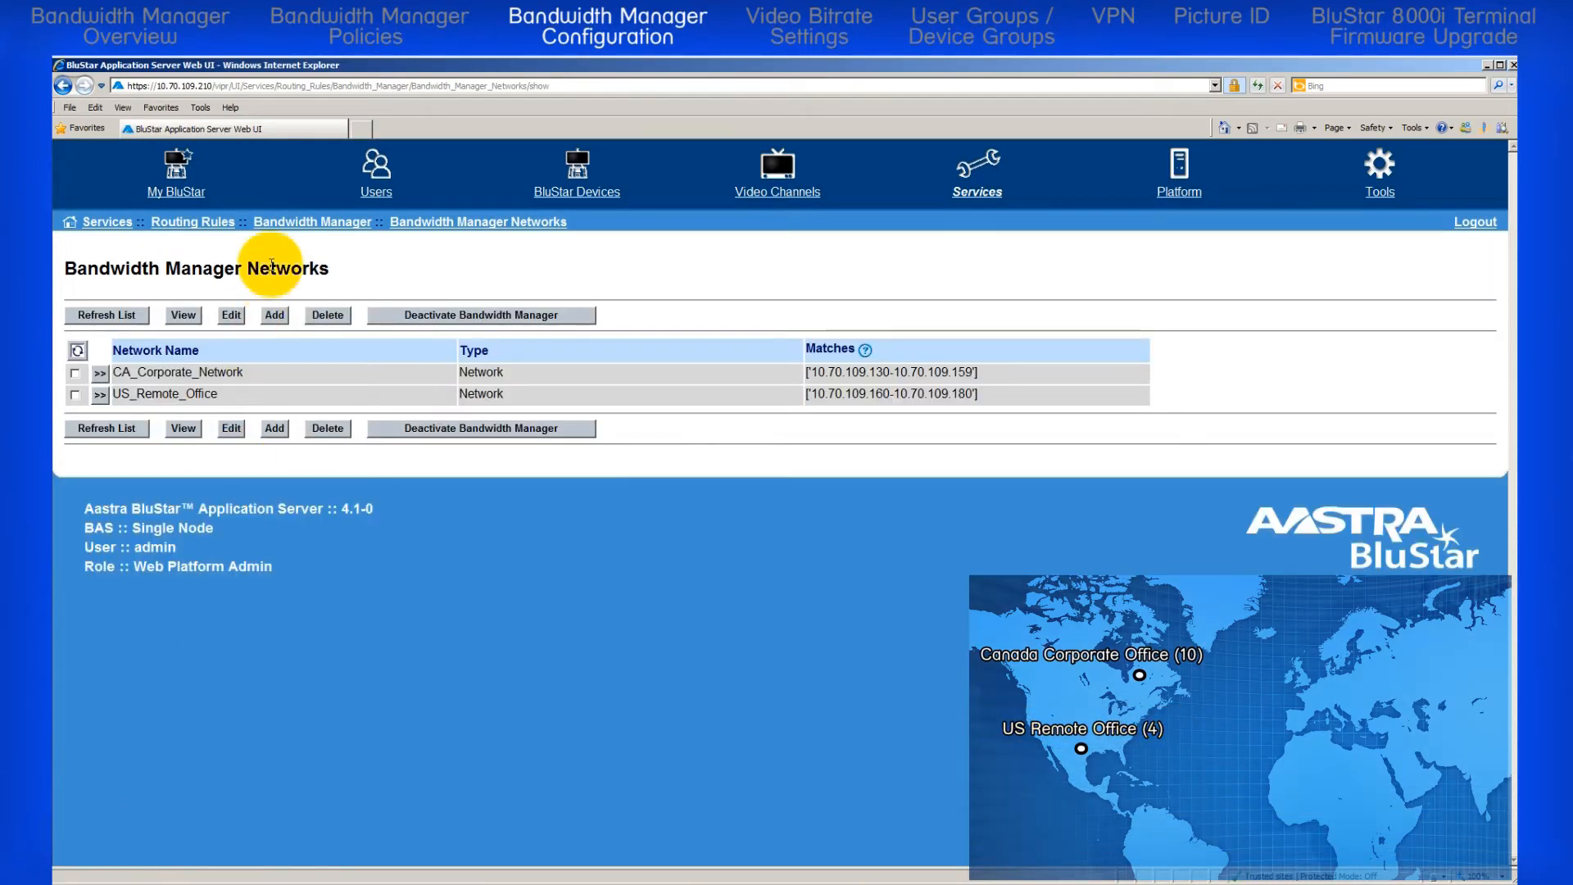
# Step: Start a third network entry of type Network, named Europe_VPN_ followed by the remote user's surname
pyautogui.click(274, 314)
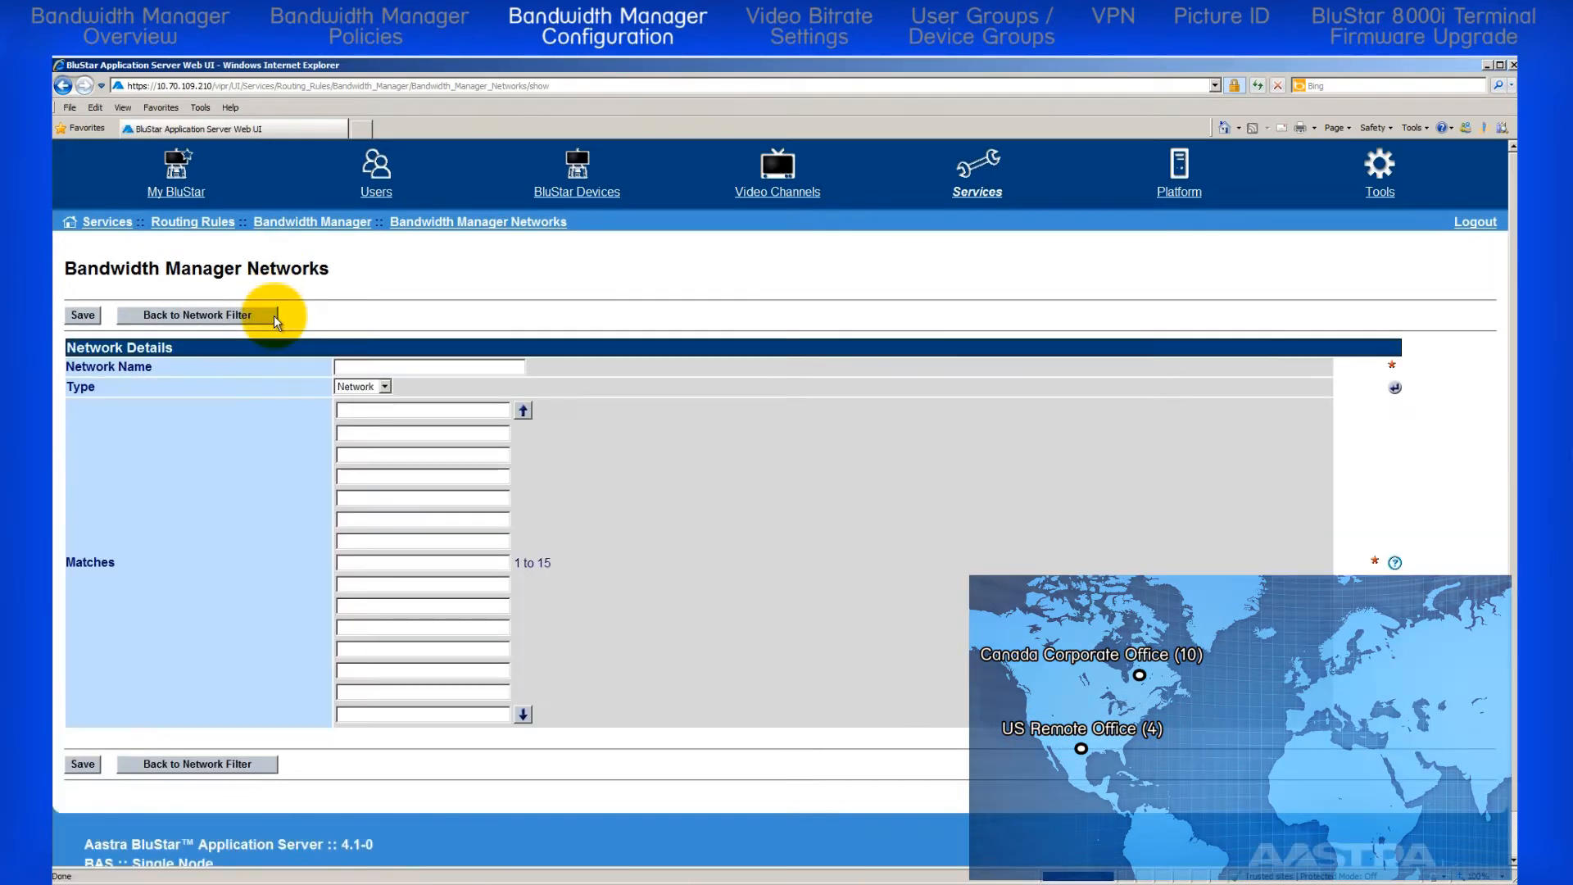
pyautogui.click(343, 367)
pyautogui.write('Europe')
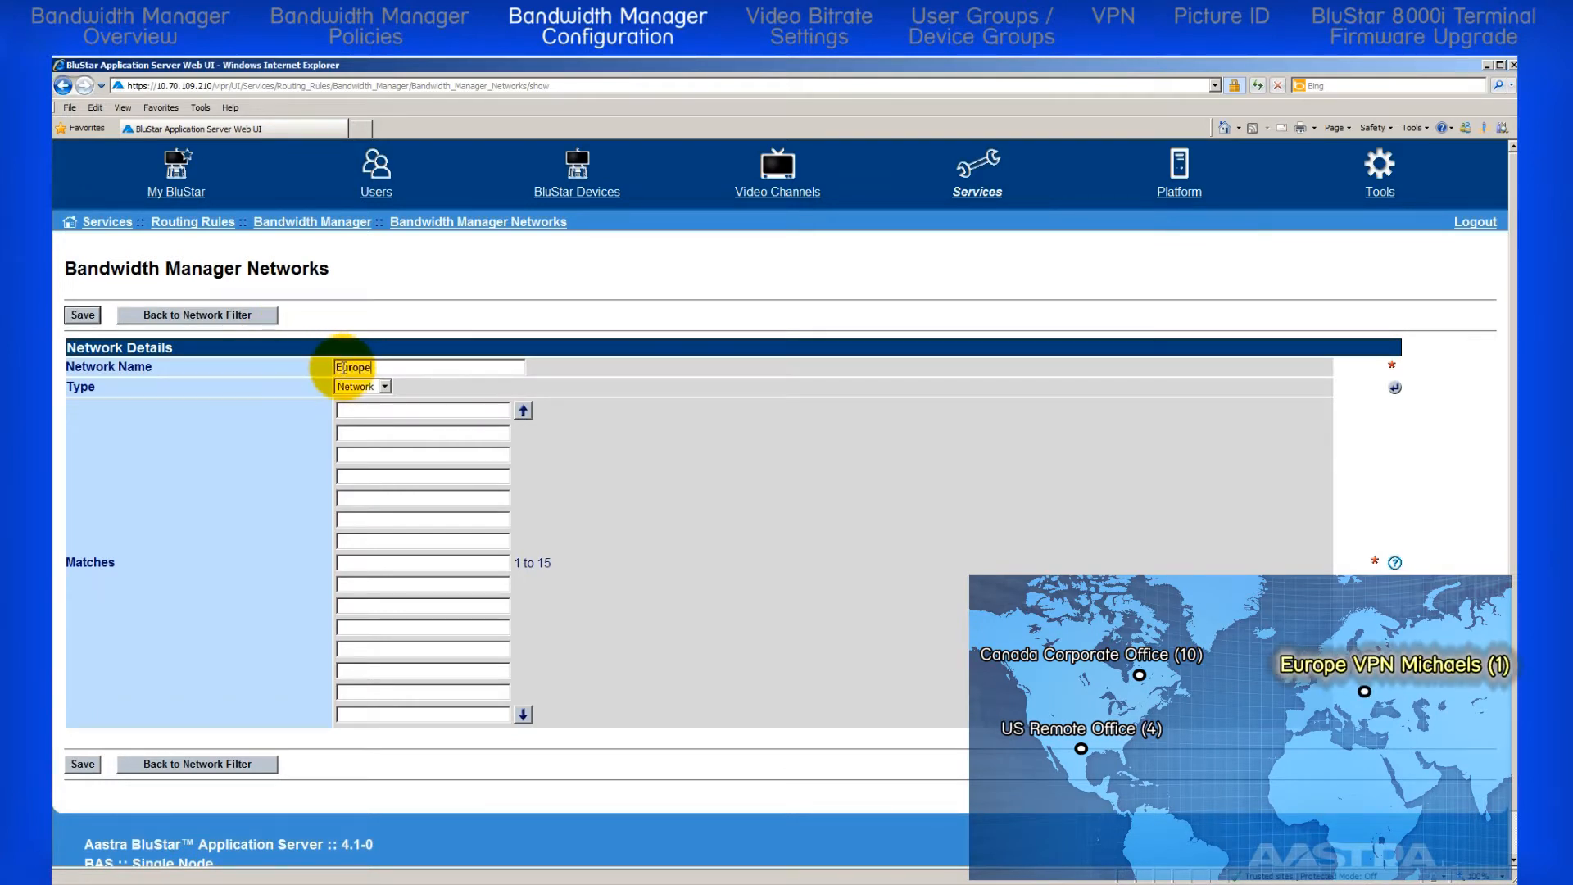
pyautogui.write('_VPN_M')
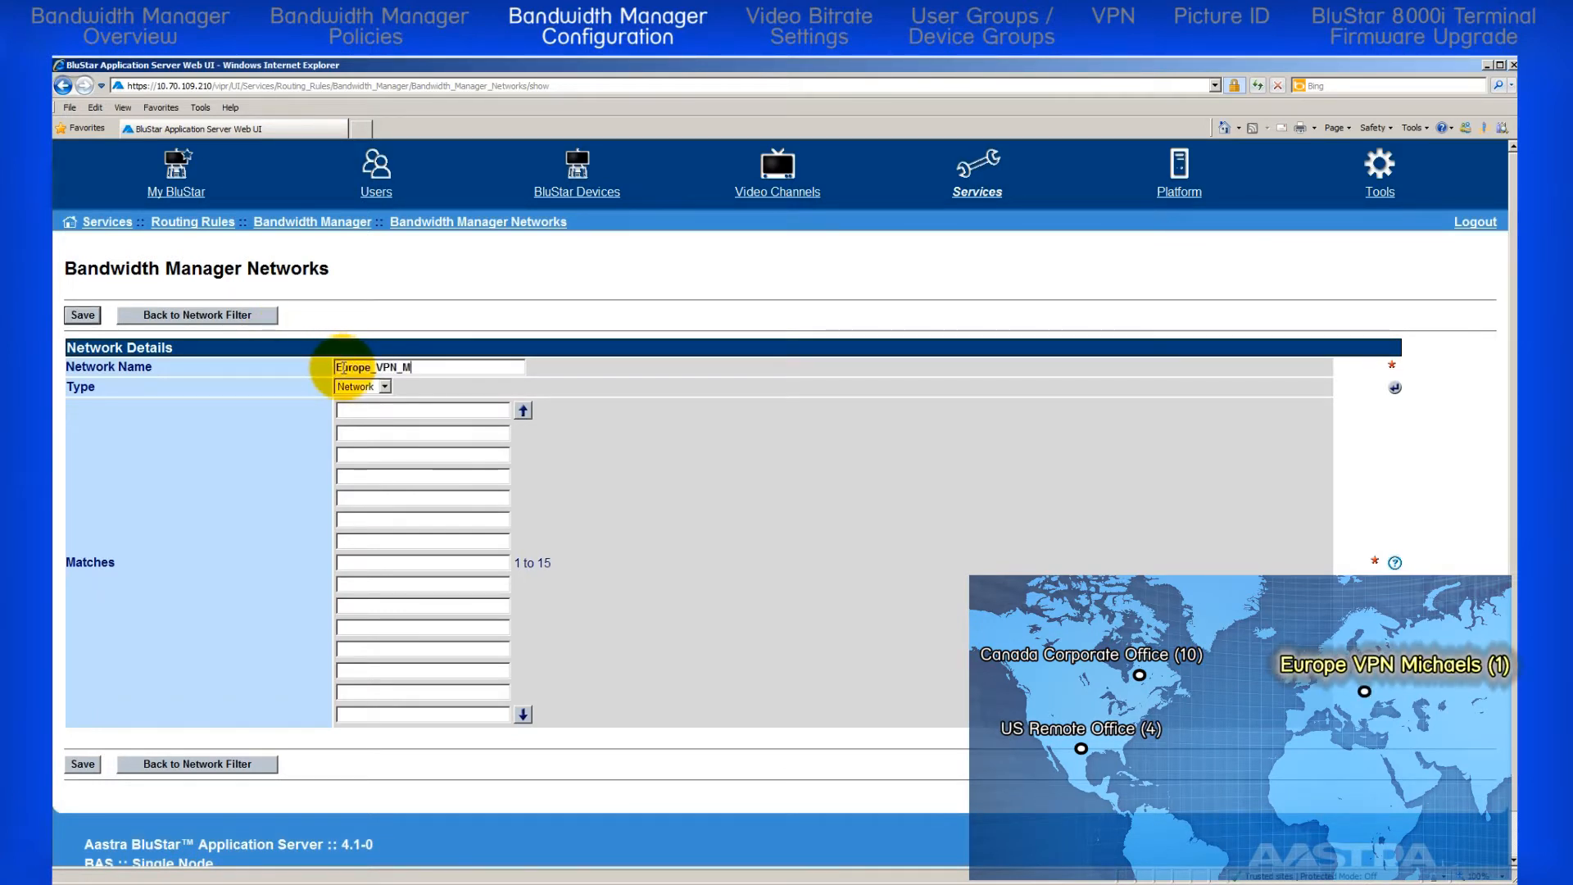
pyautogui.write('ichaels')
pyautogui.click(385, 386)
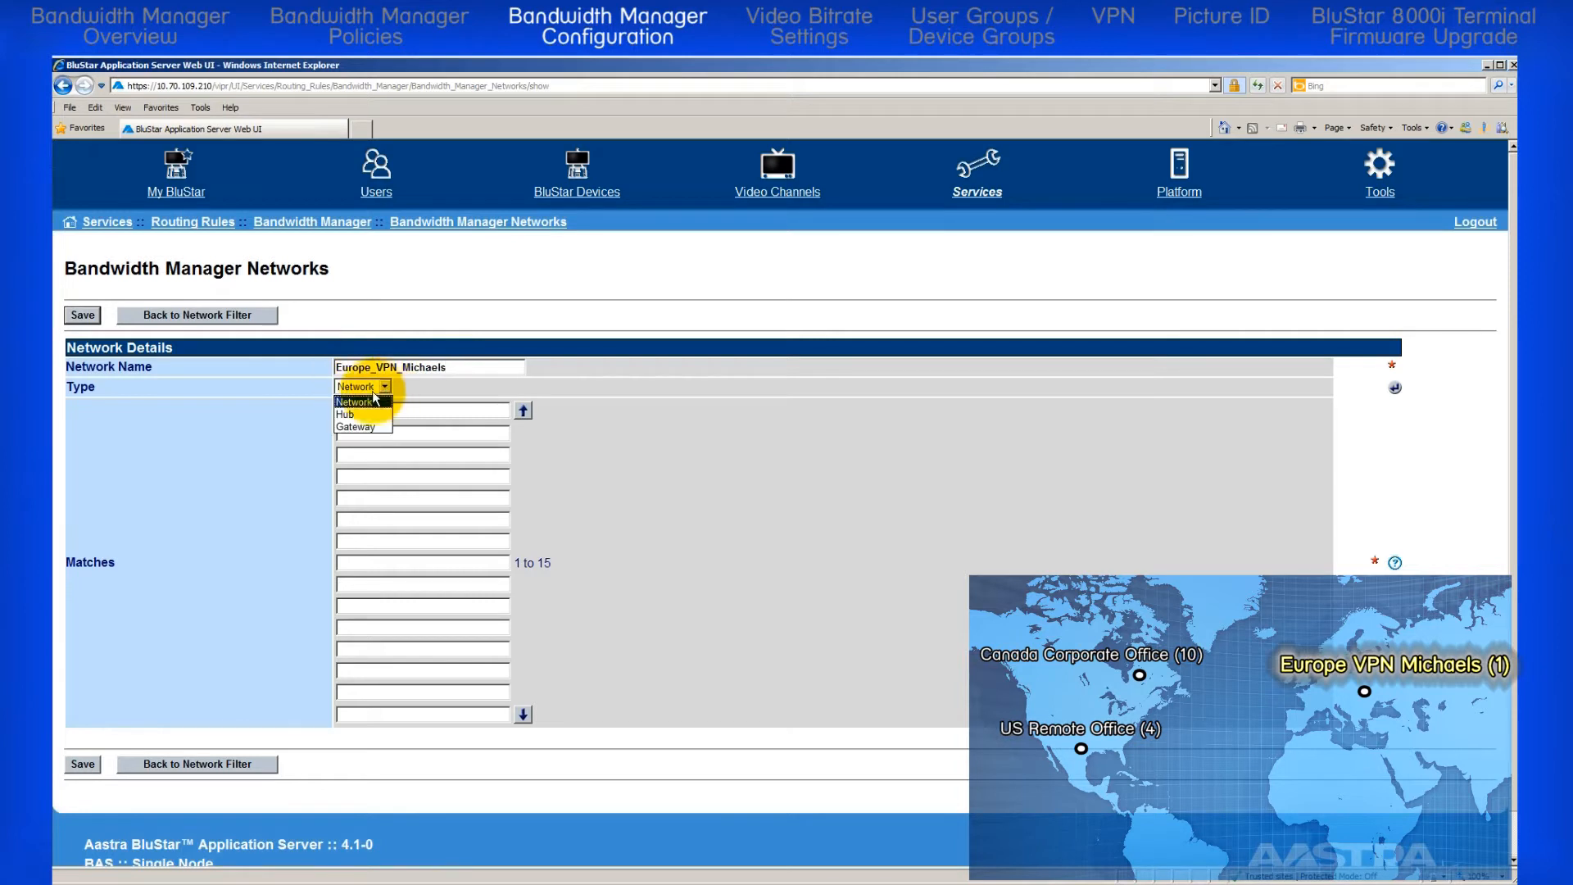
pyautogui.click(366, 408)
# Step: Set the European VPN network's first match to 10.70.109.190, save it and return to the network list
pyautogui.write('10.7')
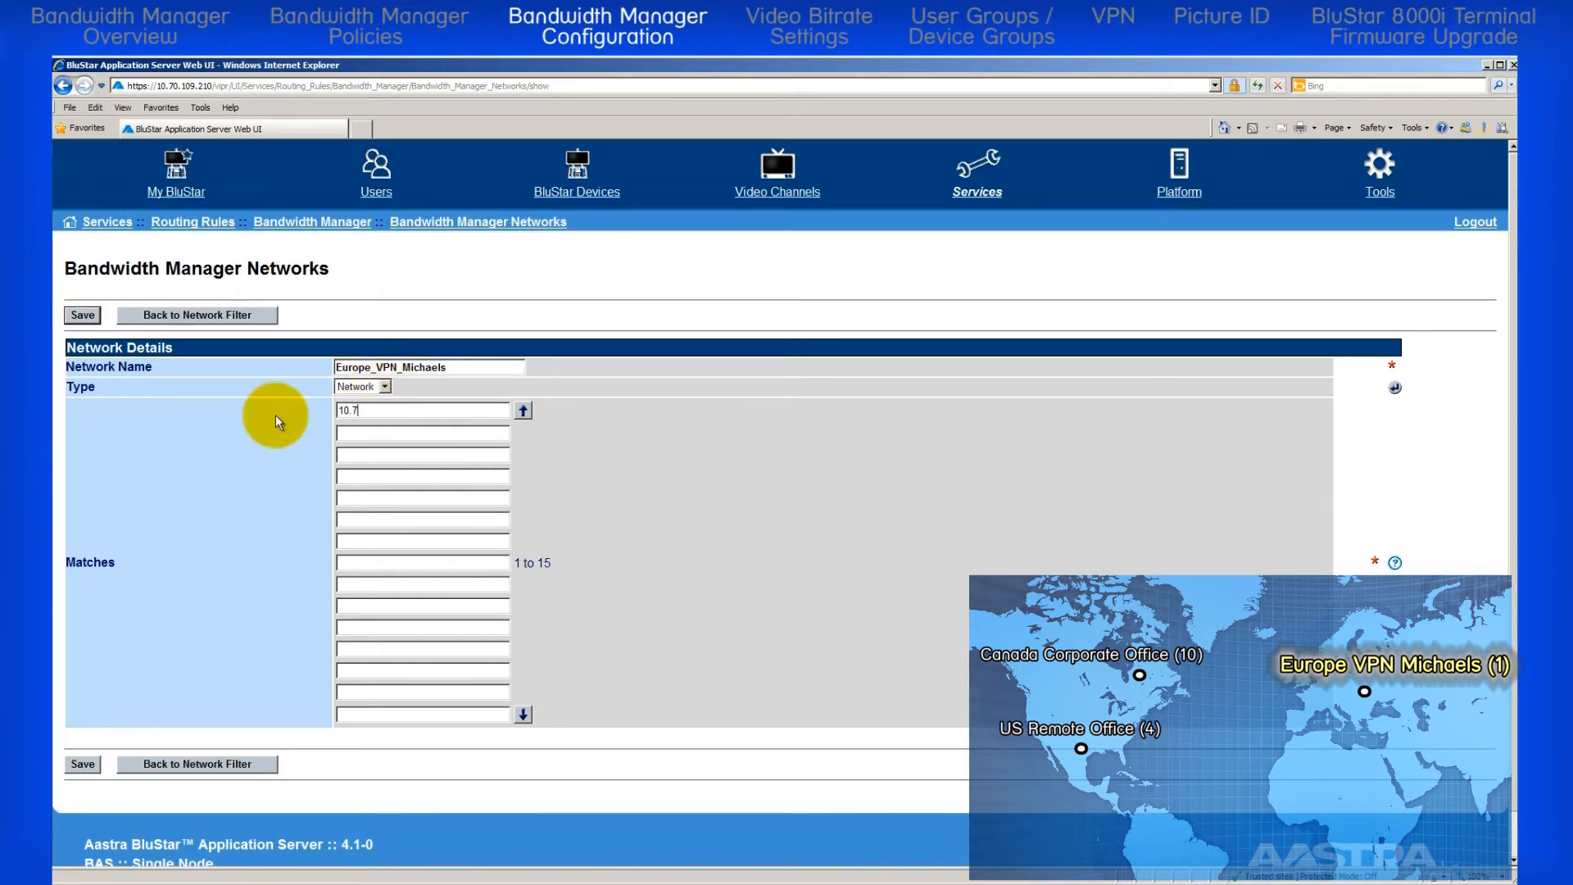
pyautogui.write('0.109.190')
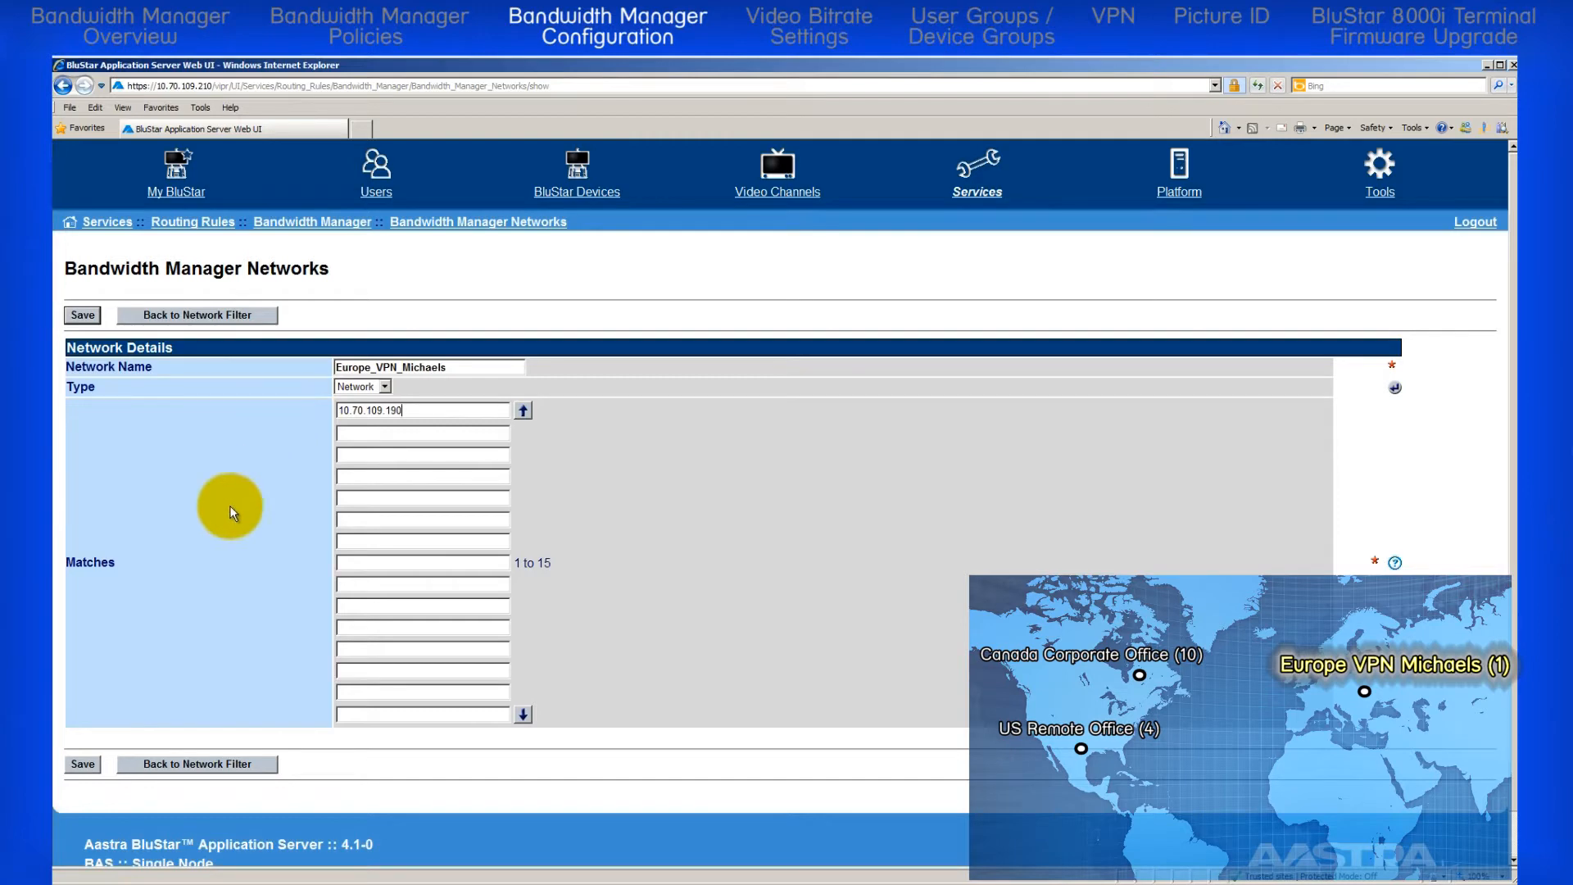
pyautogui.click(84, 764)
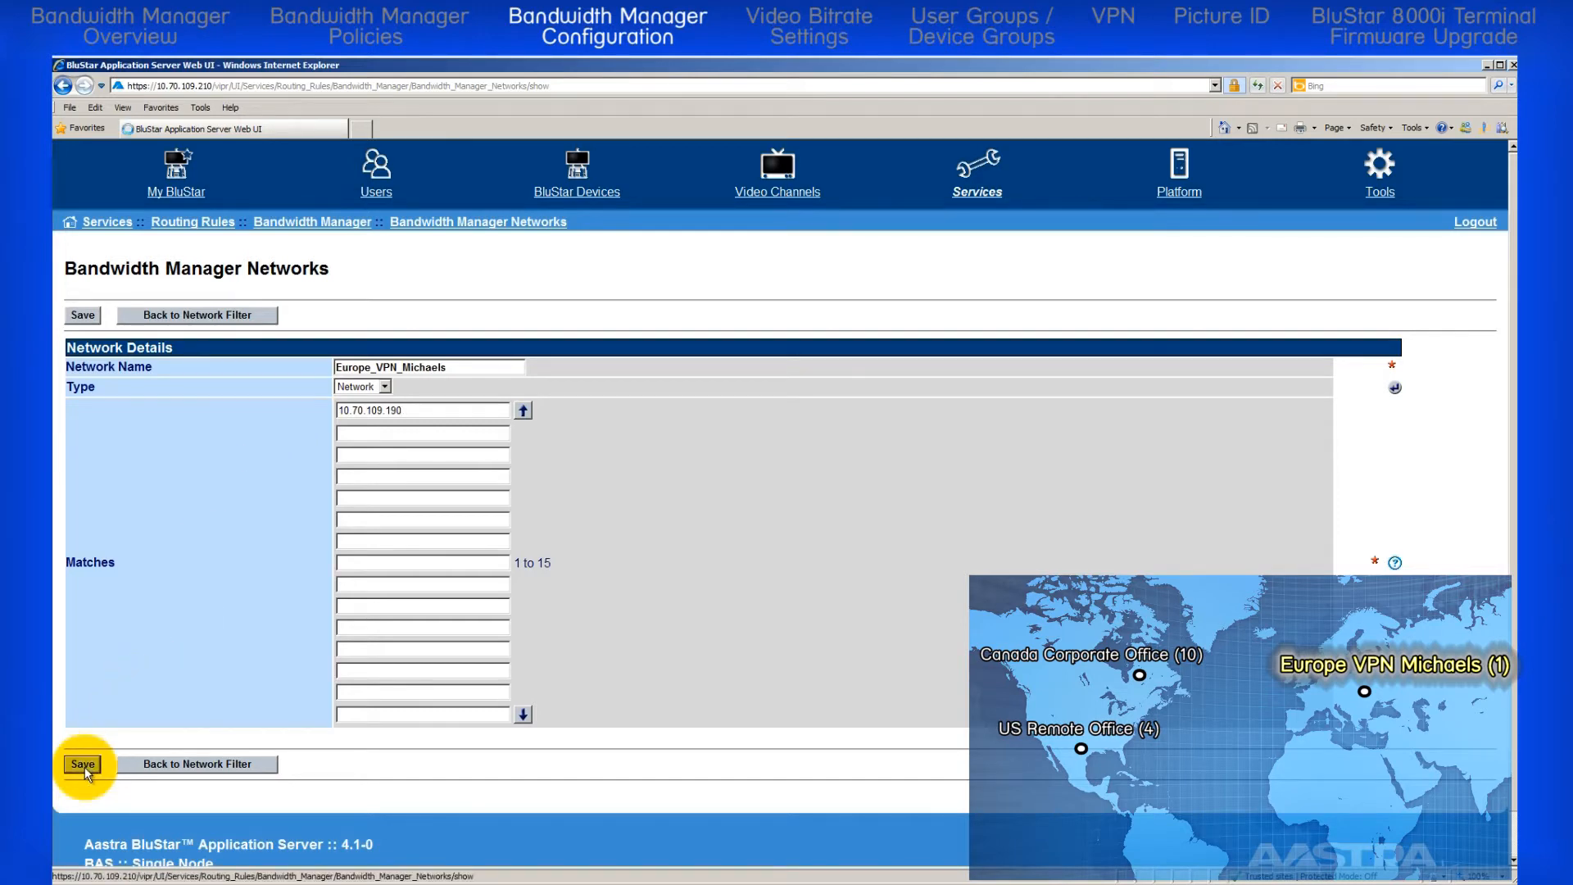
pyautogui.click(164, 803)
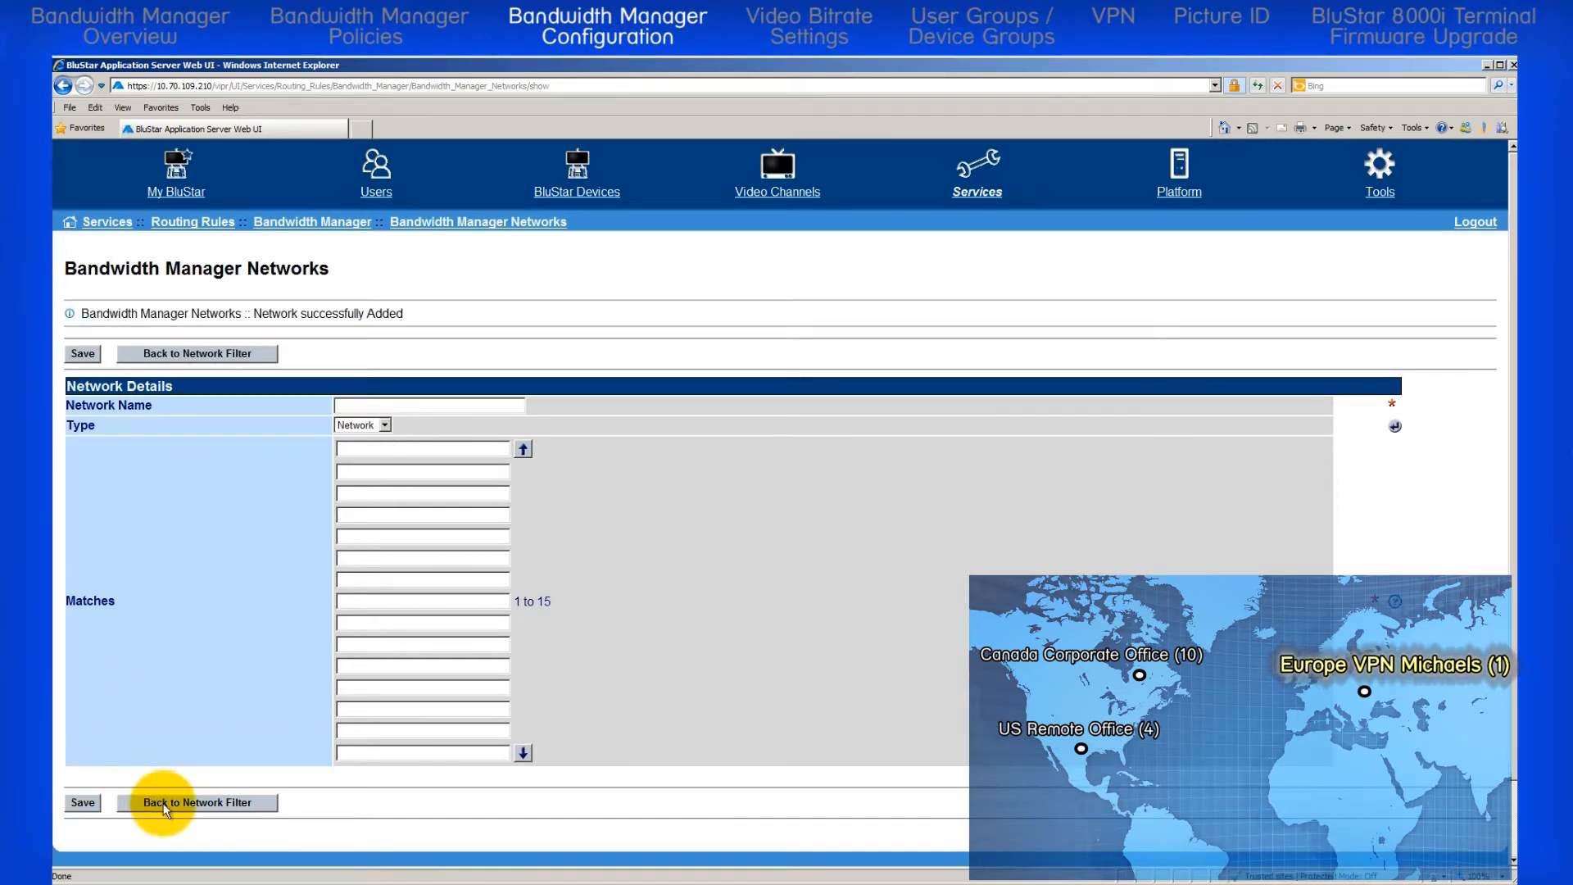
# Step: Add an entry named HUB with the type Hub, save it and return to the network list
pyautogui.click(273, 314)
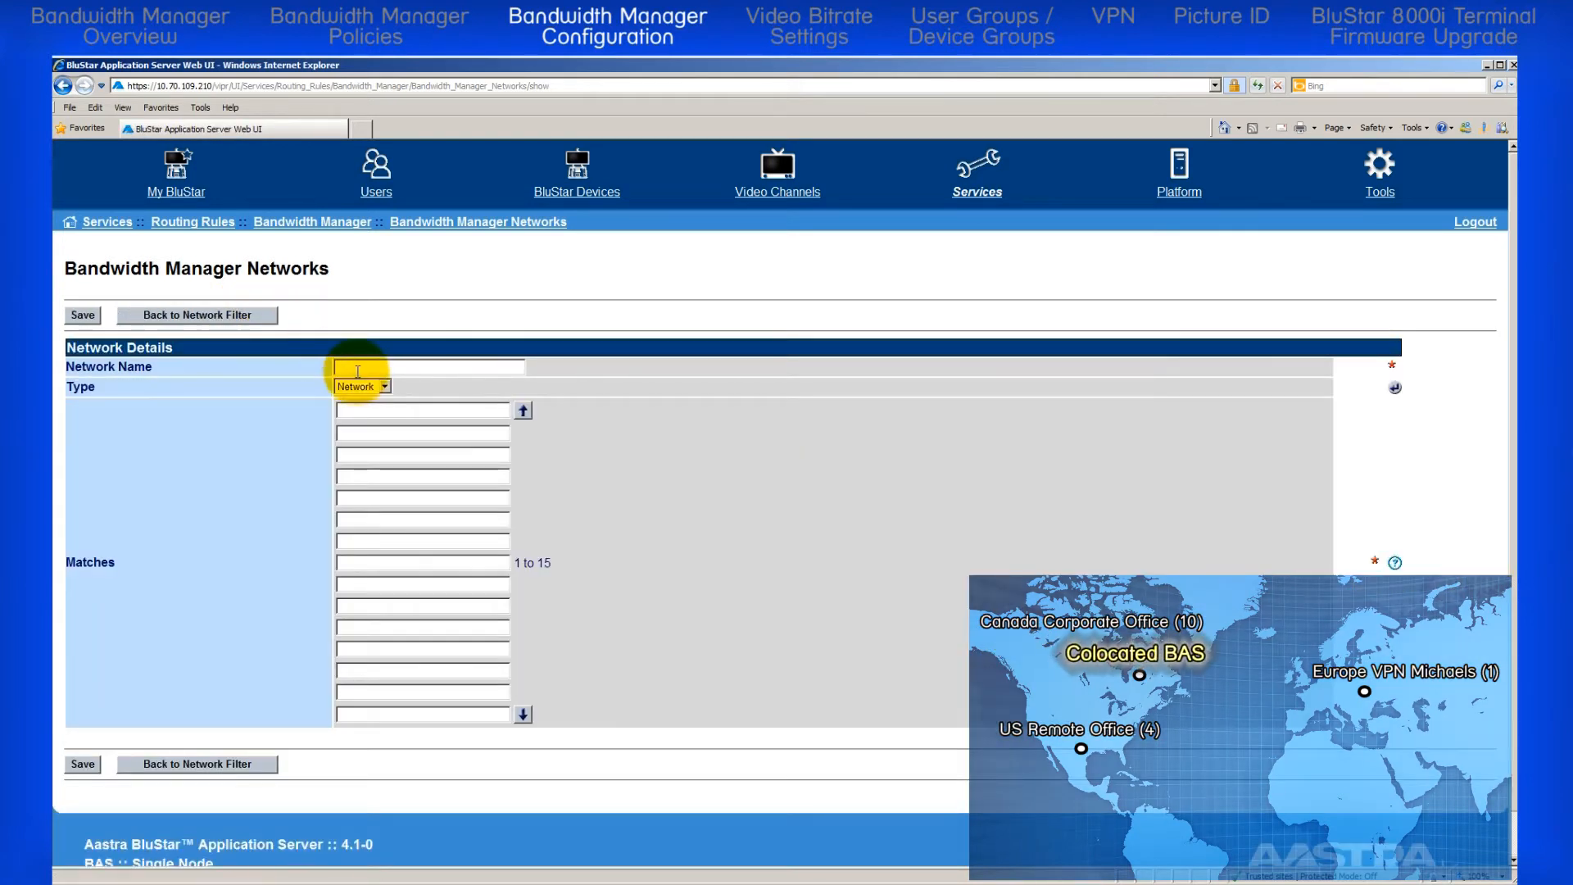
pyautogui.write('HUB')
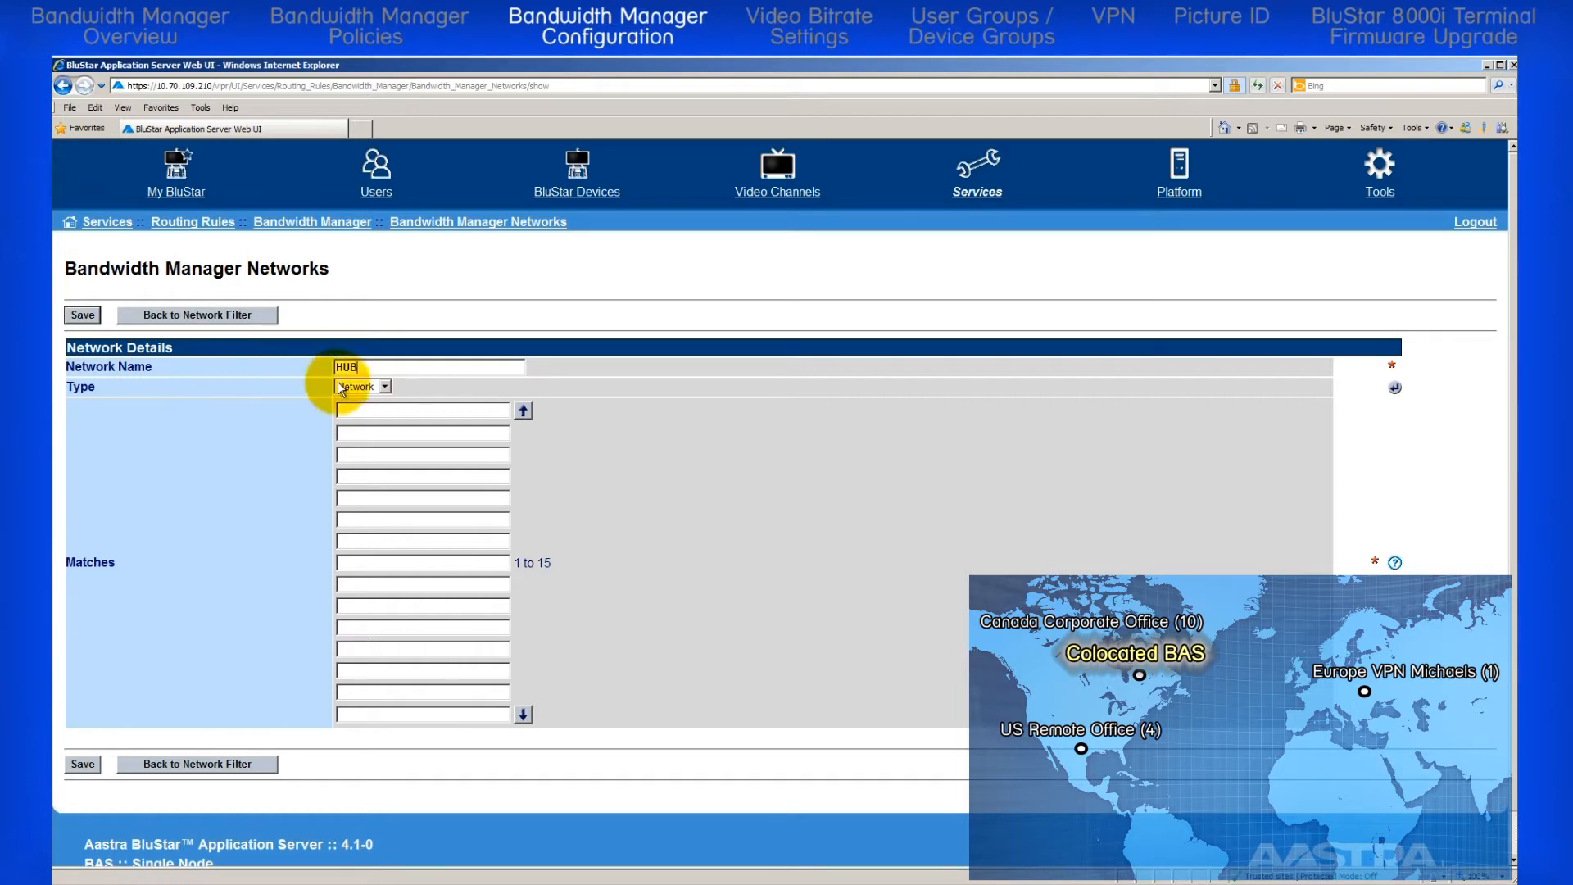
pyautogui.click(385, 385)
pyautogui.click(365, 412)
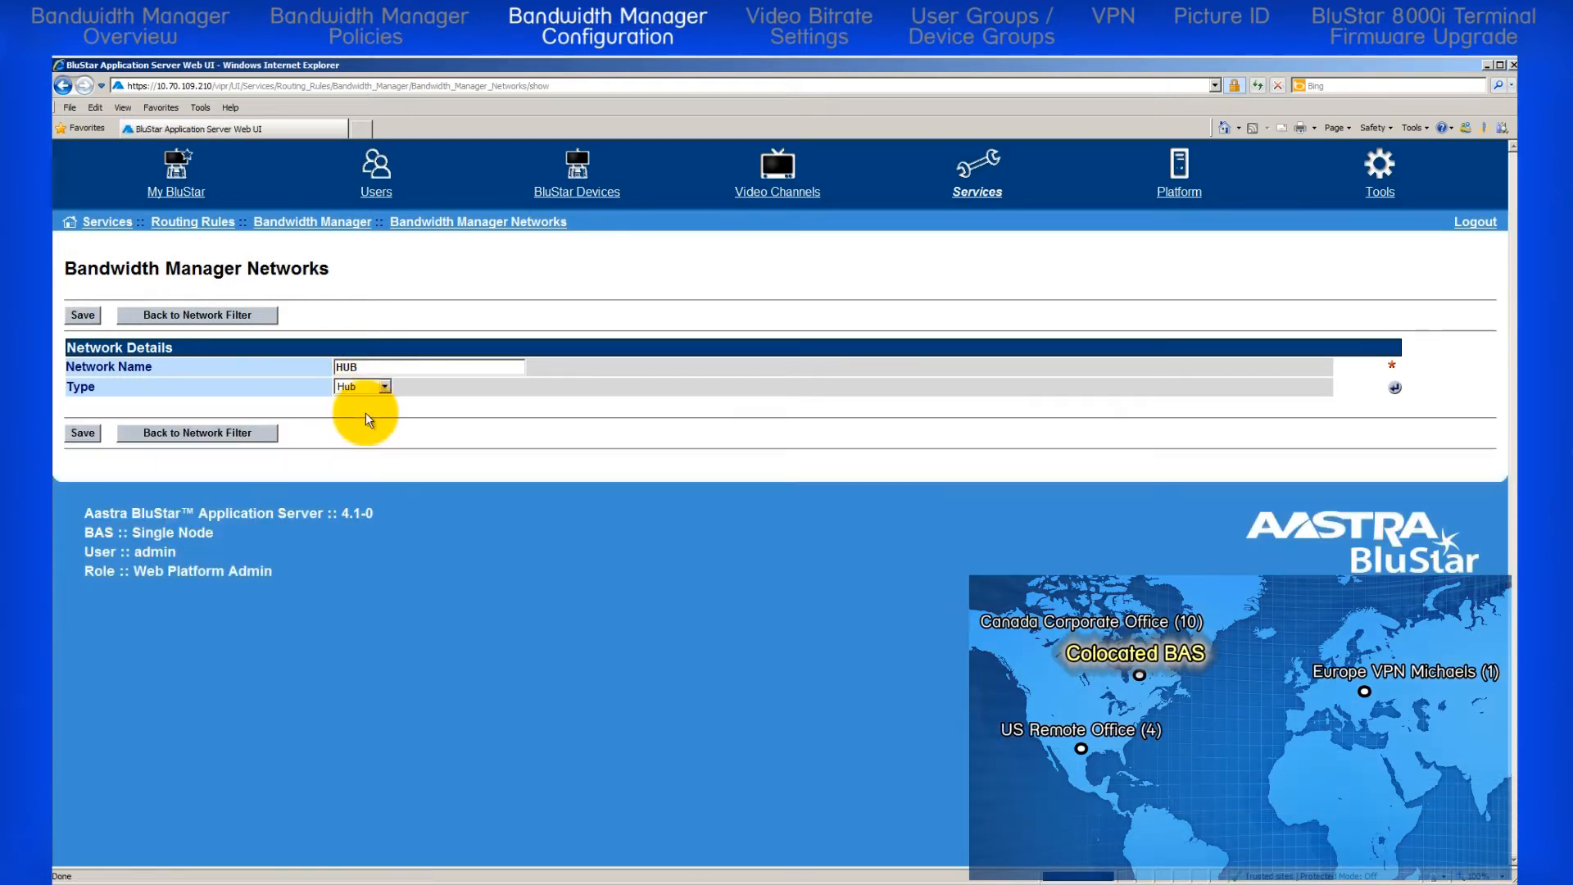
pyautogui.click(79, 431)
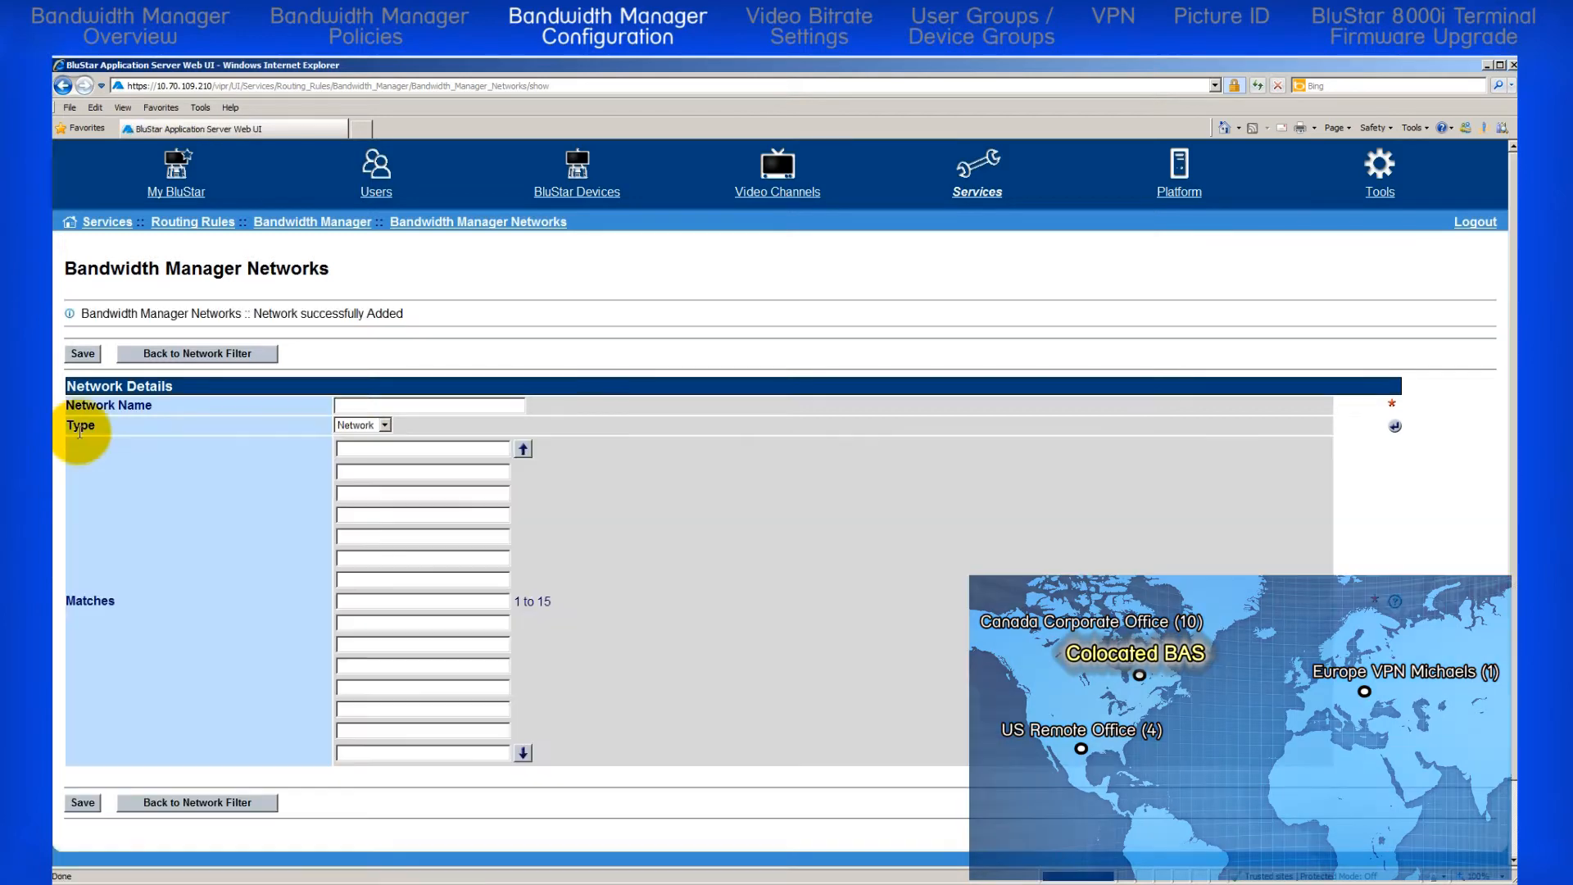
pyautogui.click(185, 353)
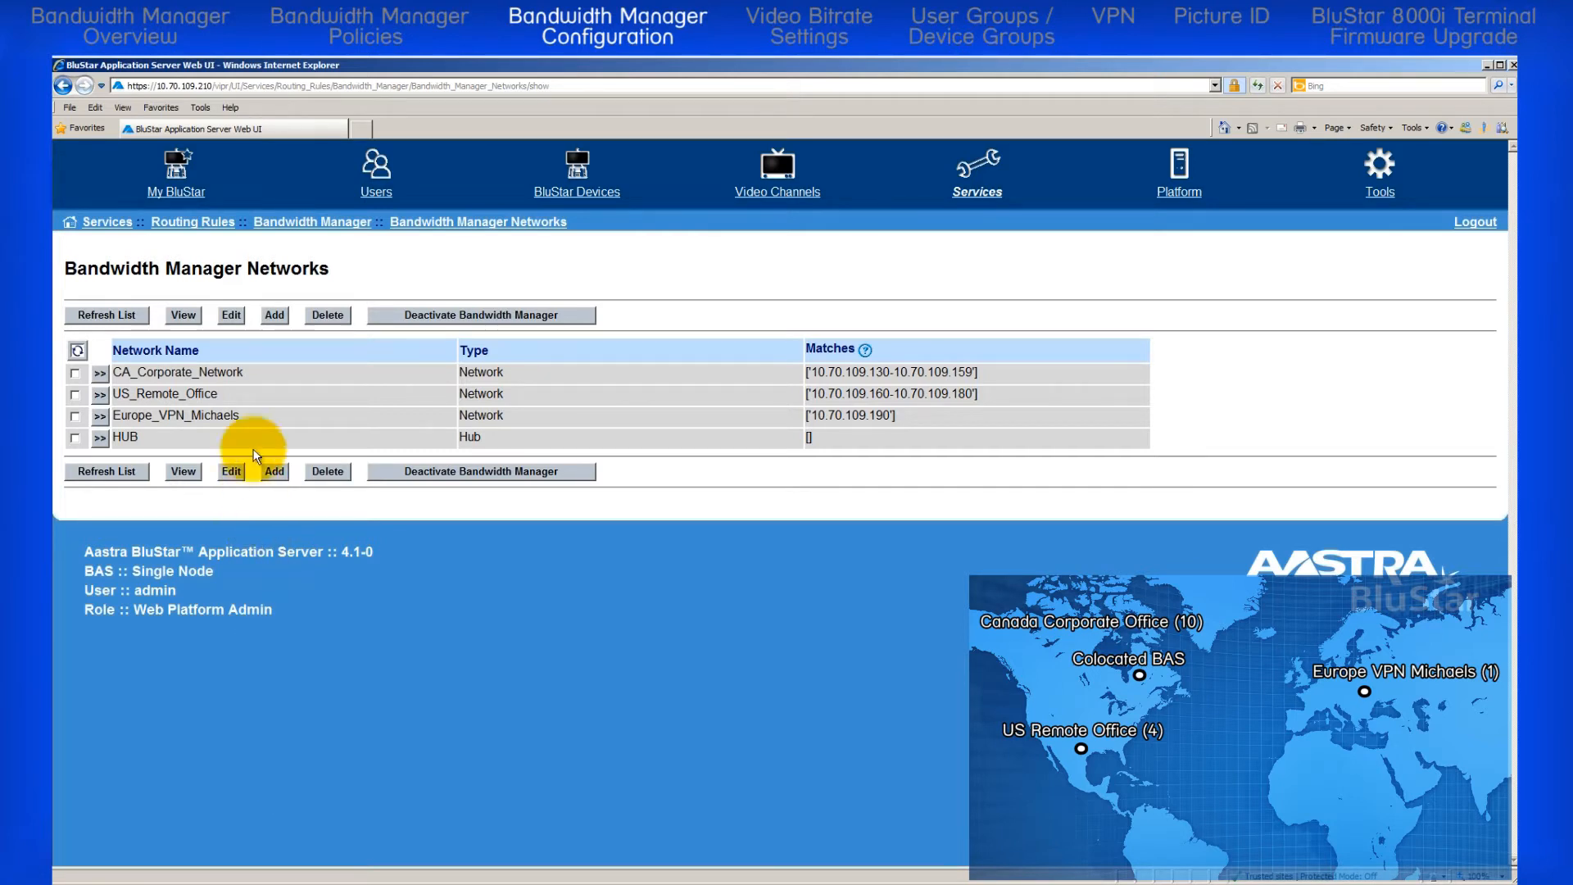
# Step: Go to Bandwidth Manager Links and start a new link named CA_CORP_HUB
pyautogui.click(304, 222)
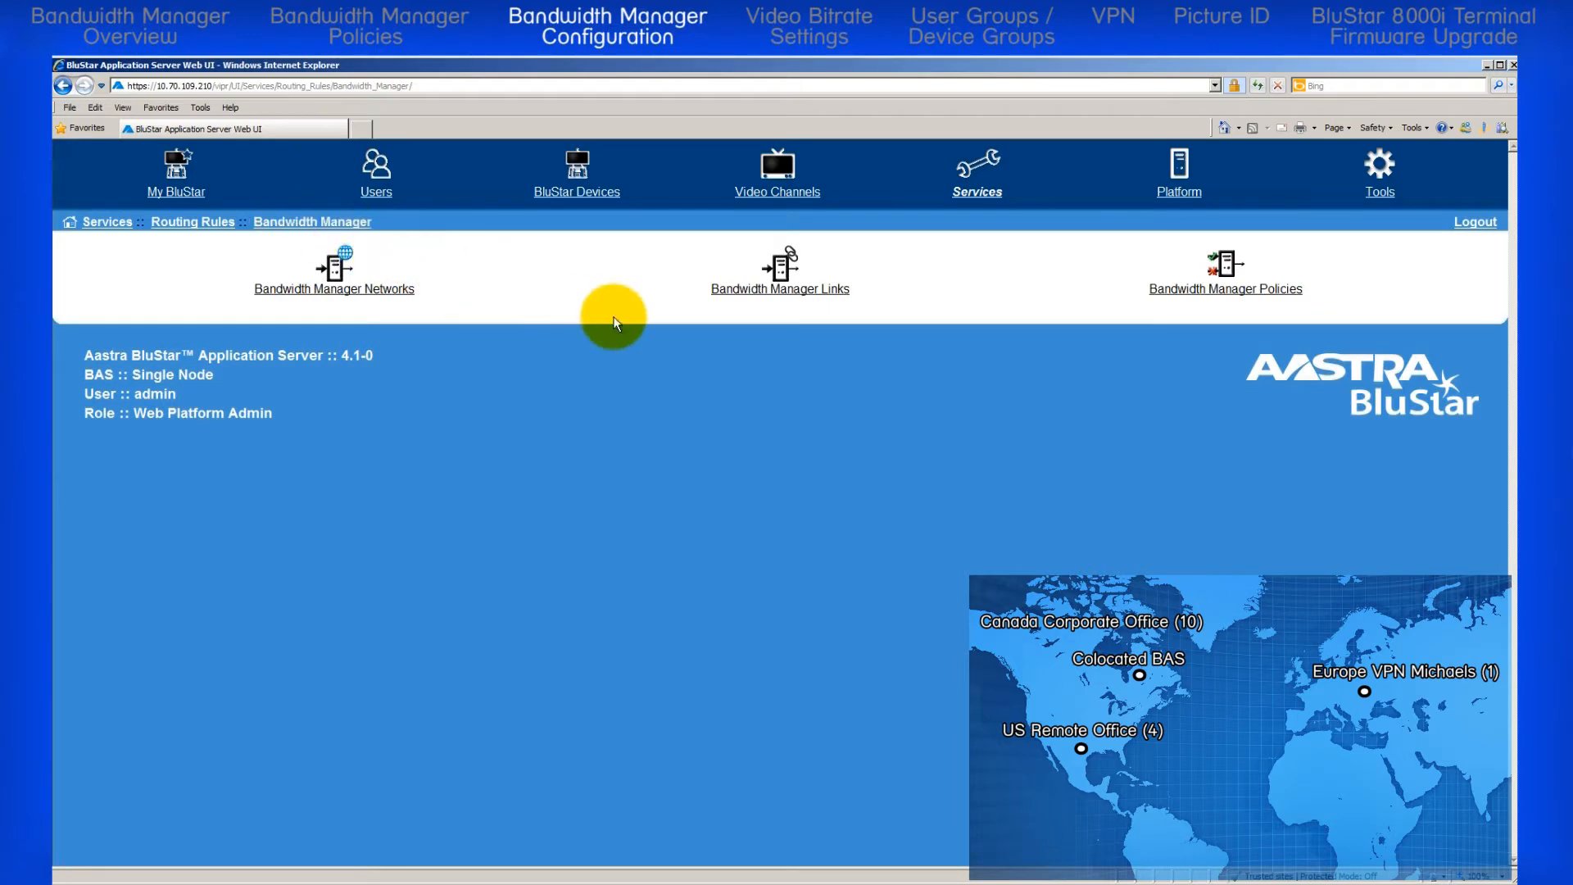
pyautogui.click(737, 291)
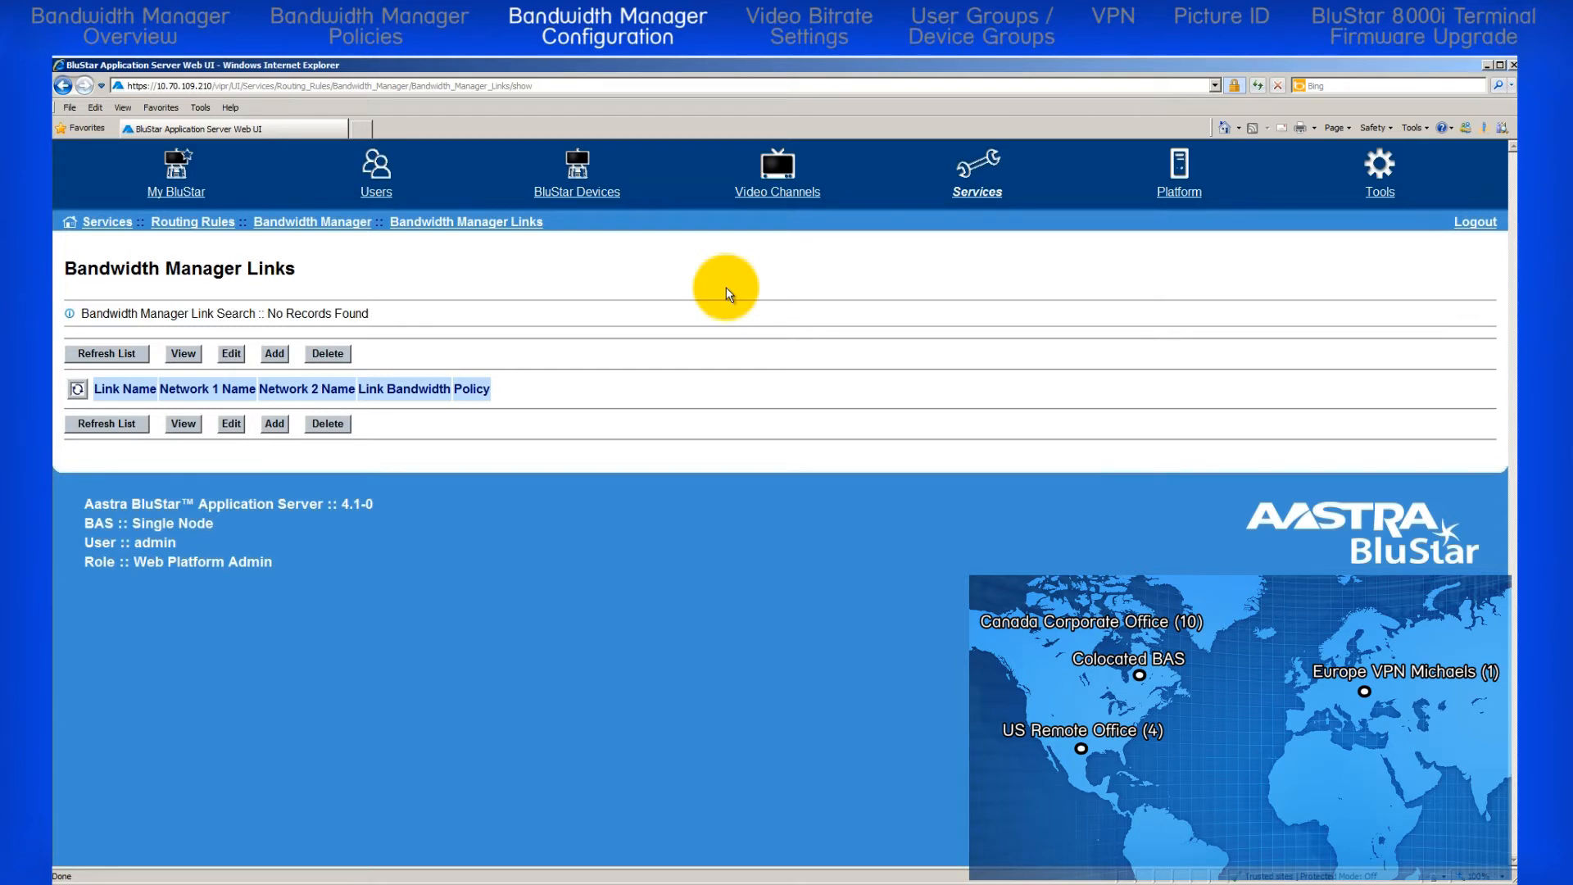
pyautogui.click(276, 353)
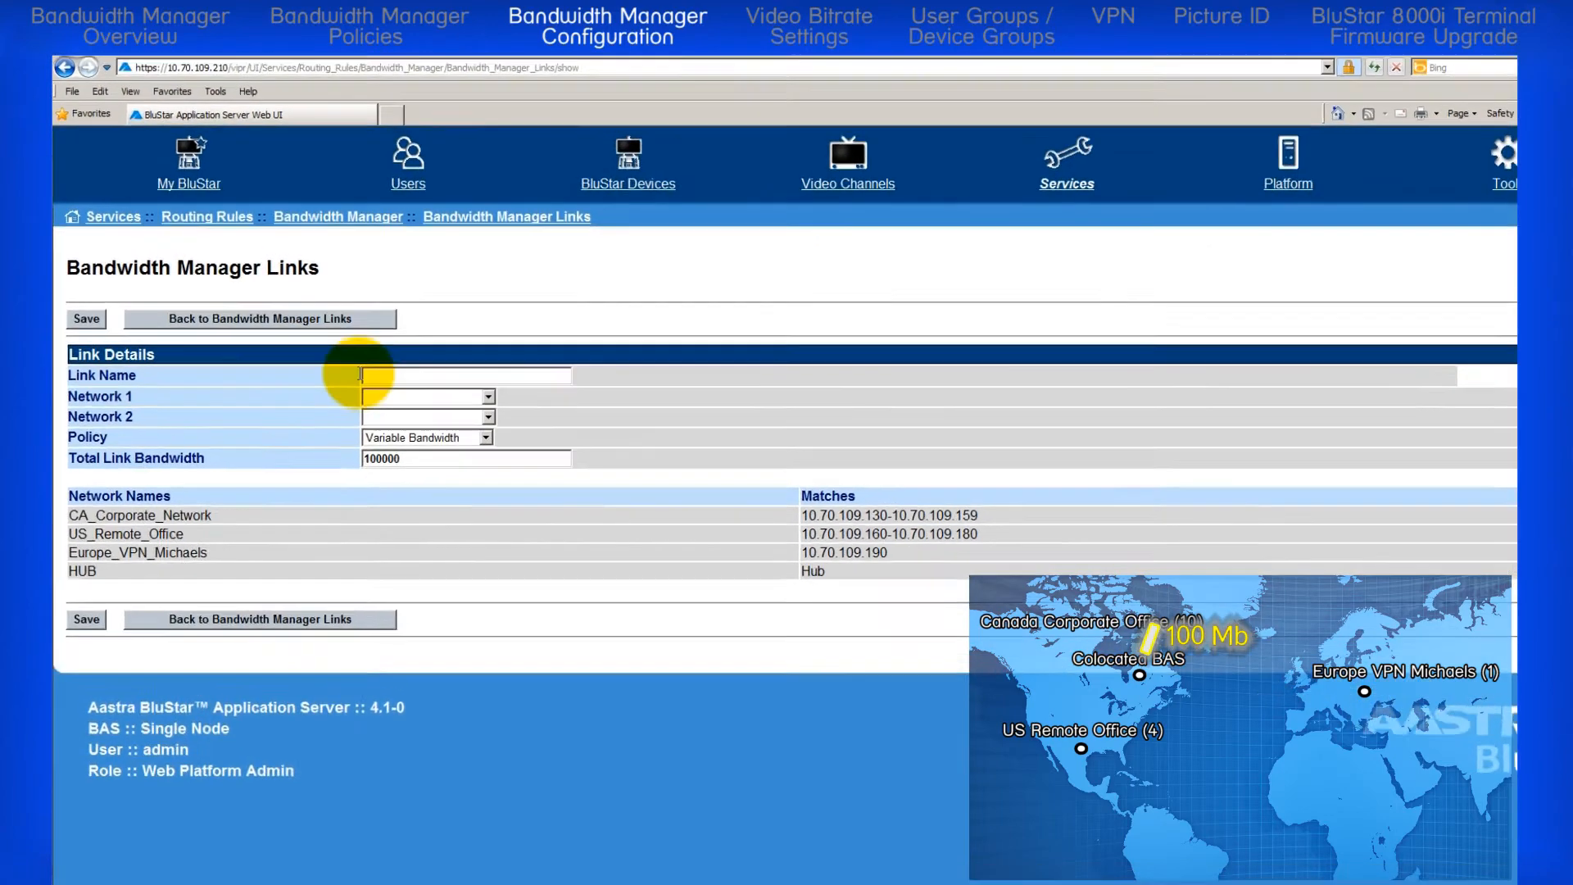
pyautogui.click(340, 366)
pyautogui.write('CA_CORP_HUB')
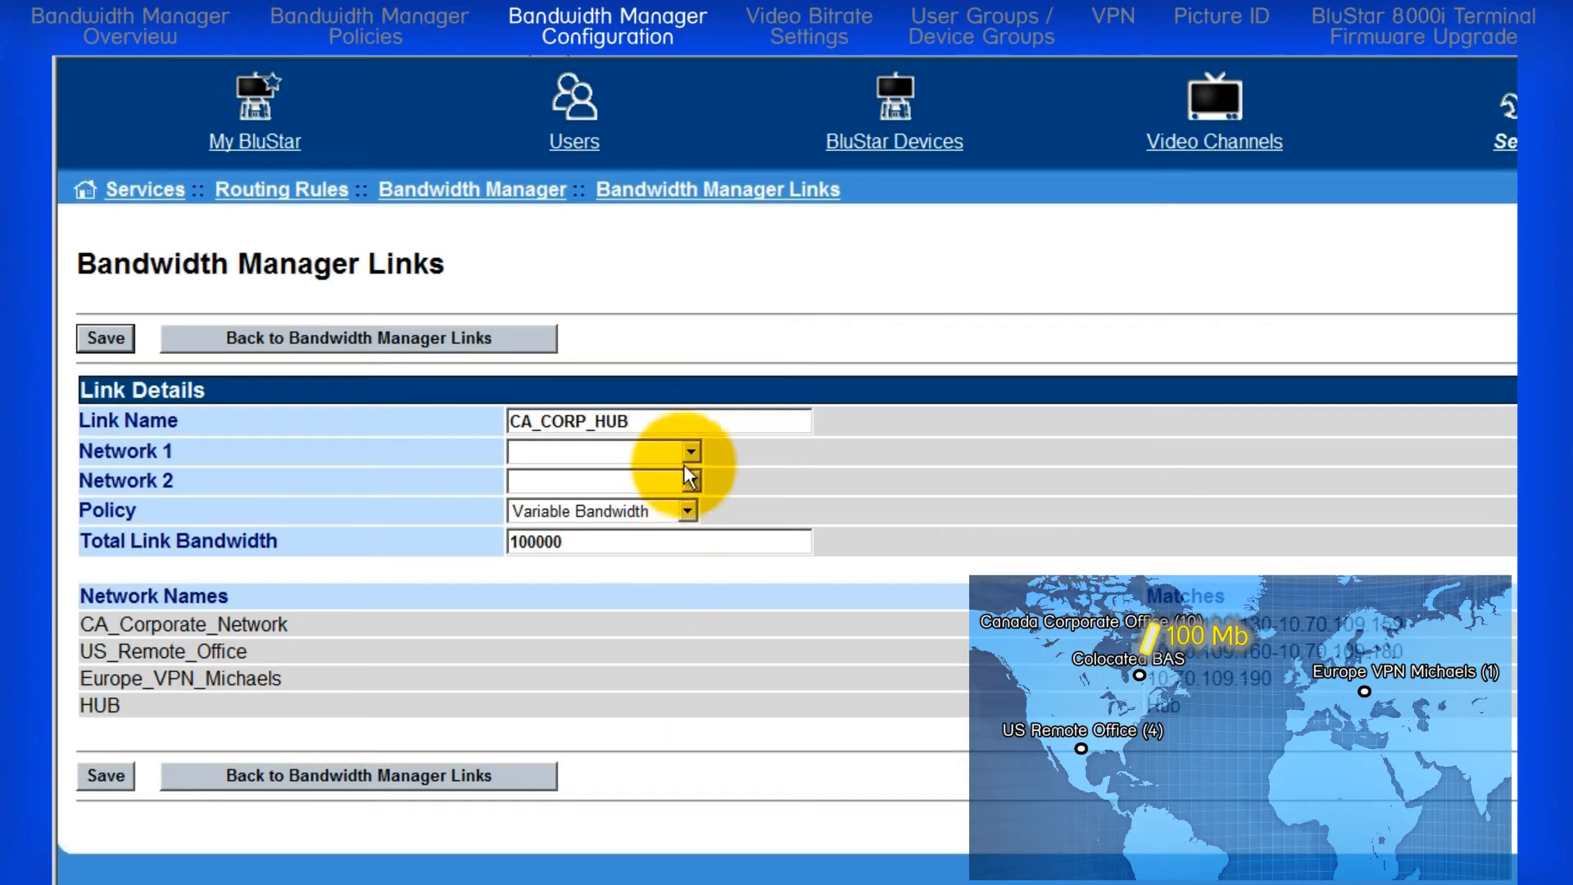
# Step: Connect the CA_CORP_HUB link from CA_Corporate_Network as Network 1 to HUB as Network 2
pyautogui.click(690, 451)
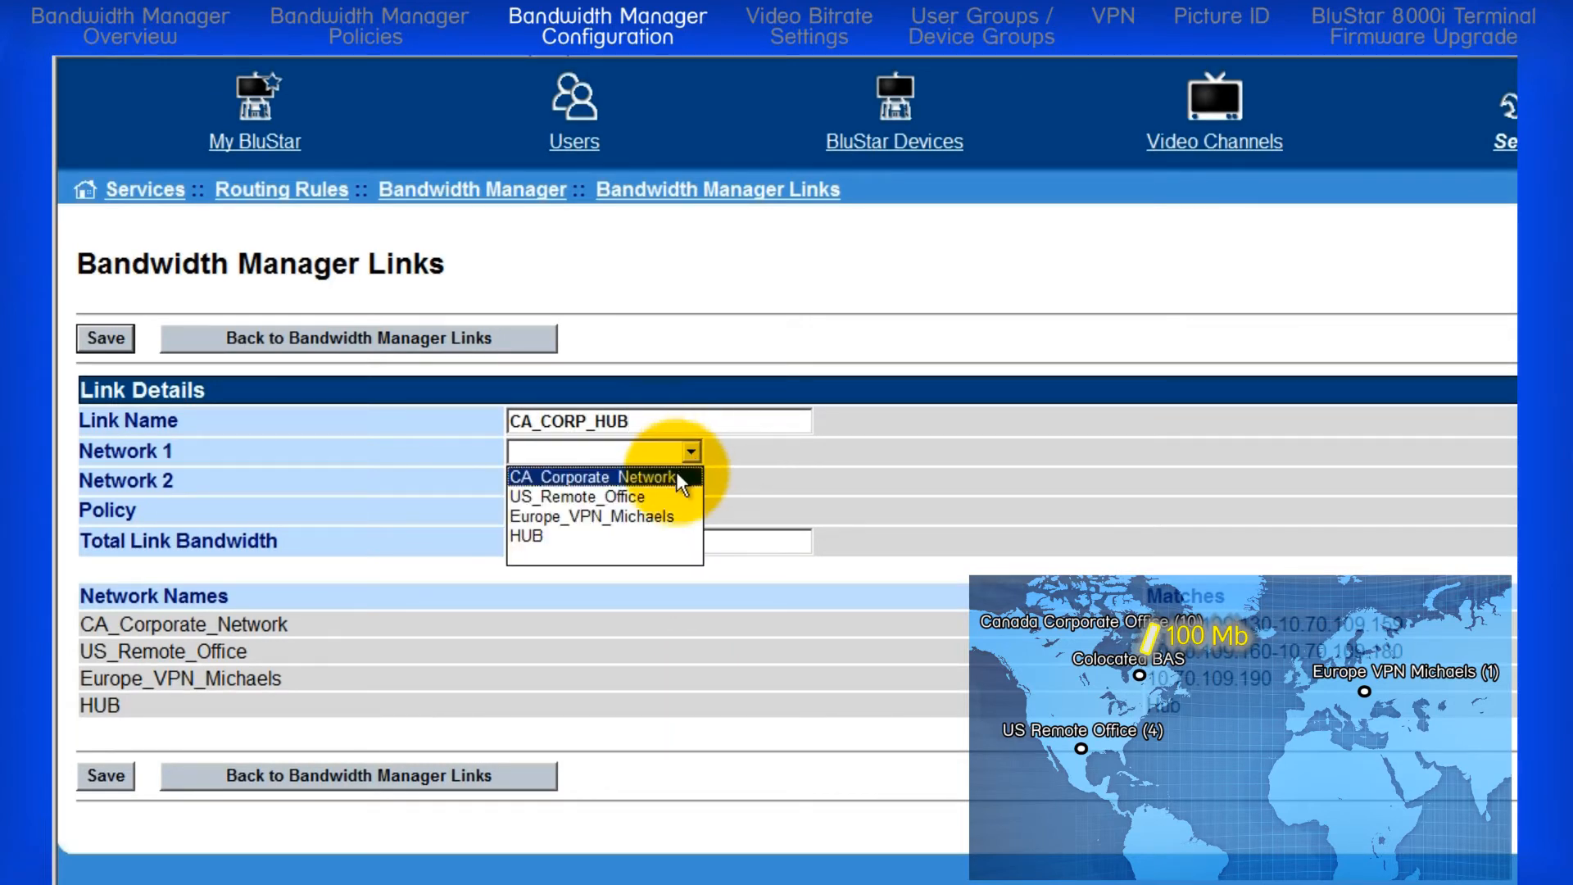
pyautogui.click(676, 470)
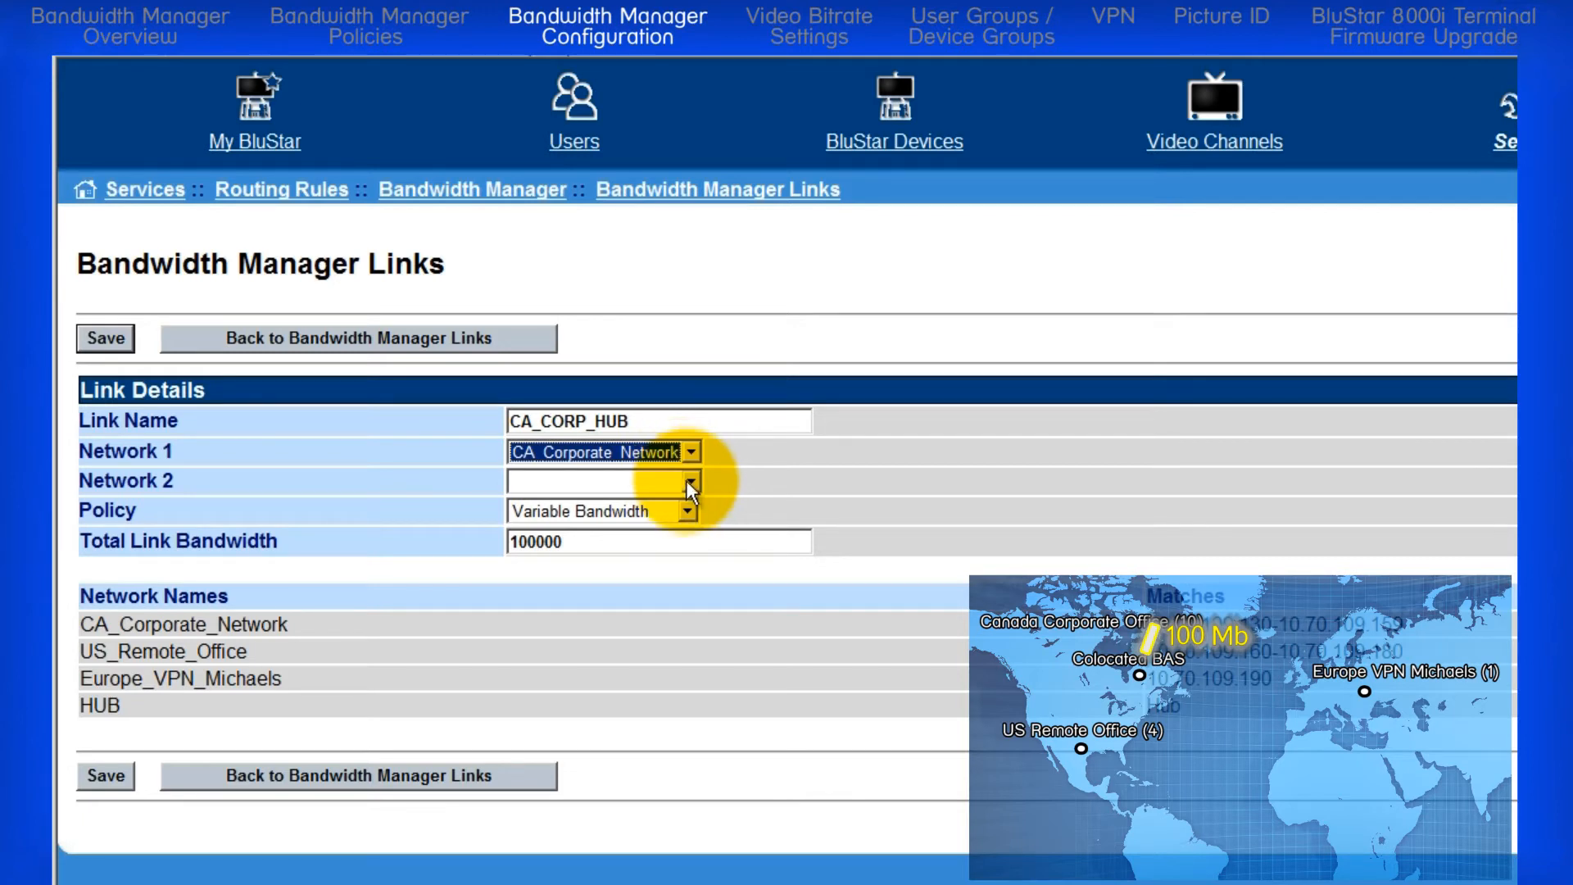
pyautogui.click(690, 481)
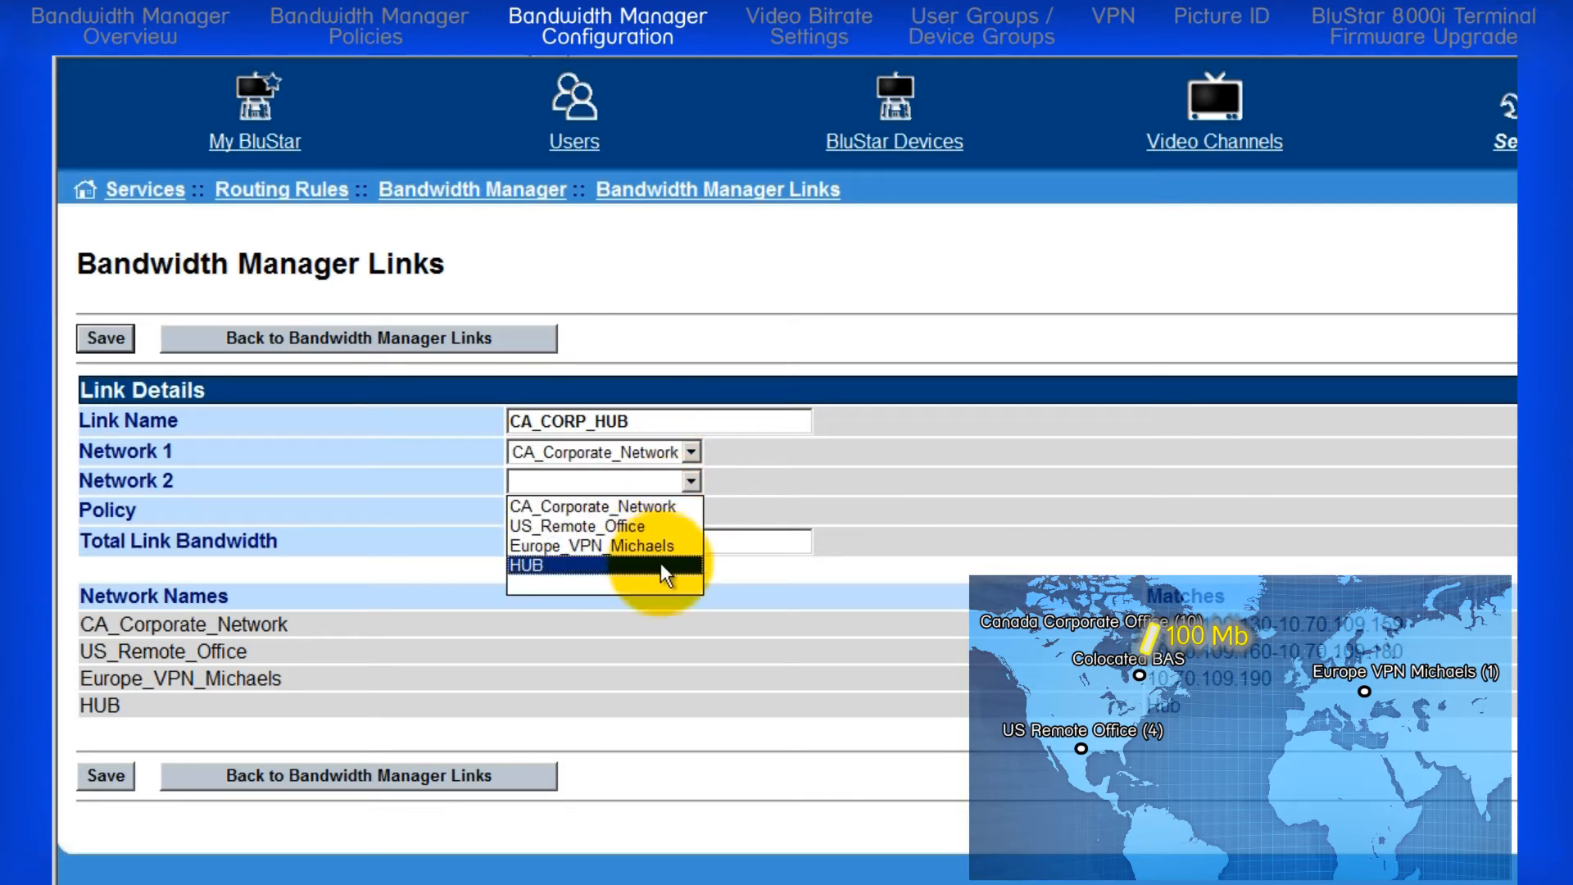
pyautogui.click(661, 562)
# Step: Assign the High bandwidth policy to the CA_CORP_HUB link, save it and return to the link list
pyautogui.click(687, 512)
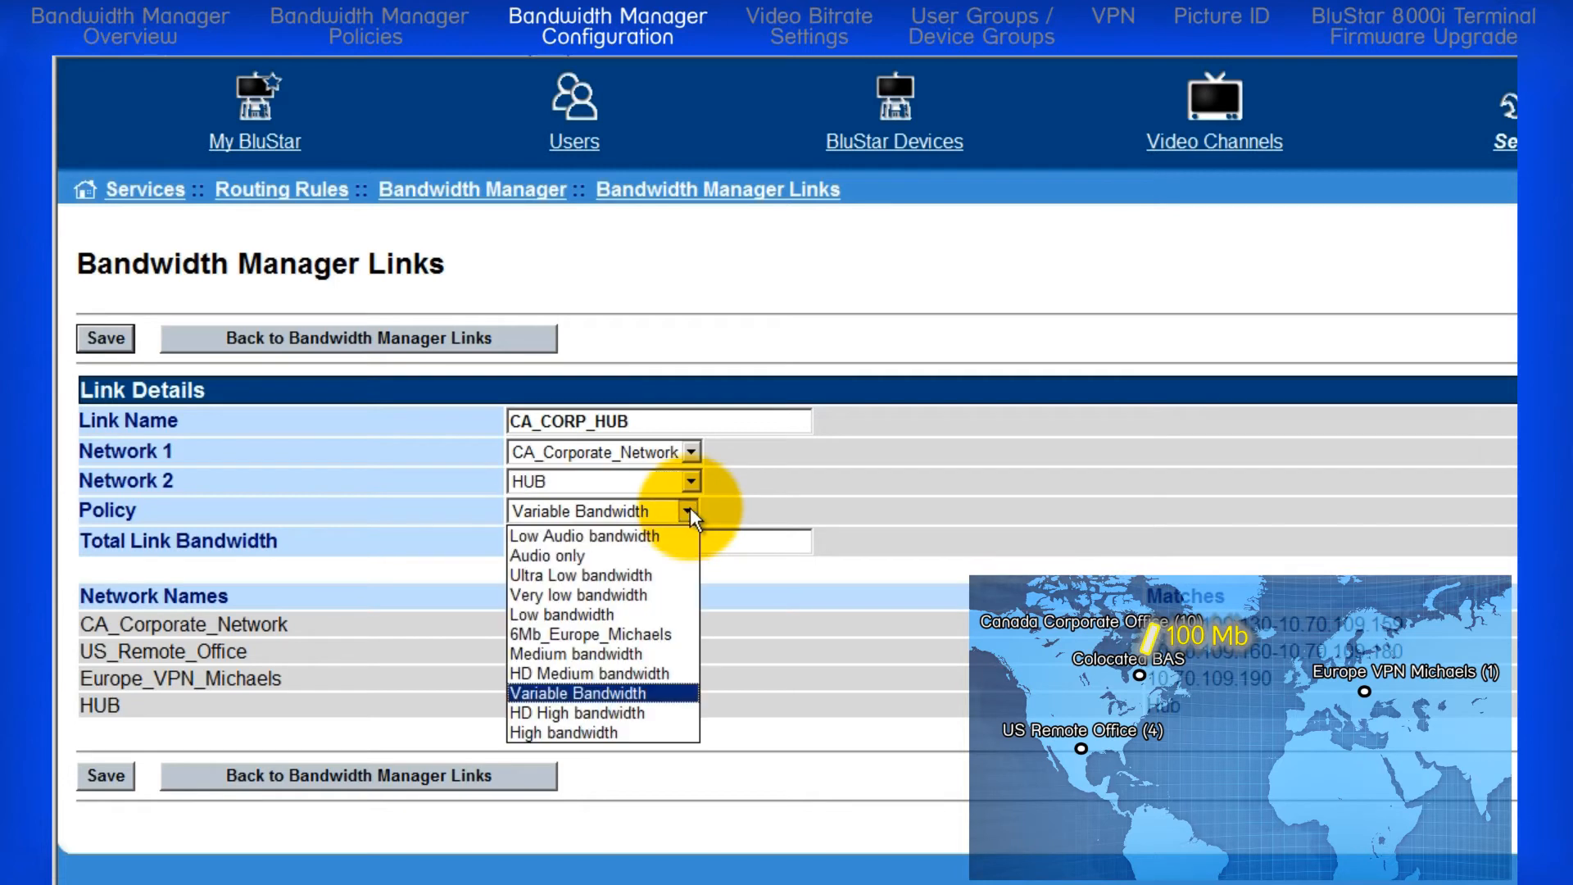
pyautogui.click(621, 729)
pyautogui.click(587, 541)
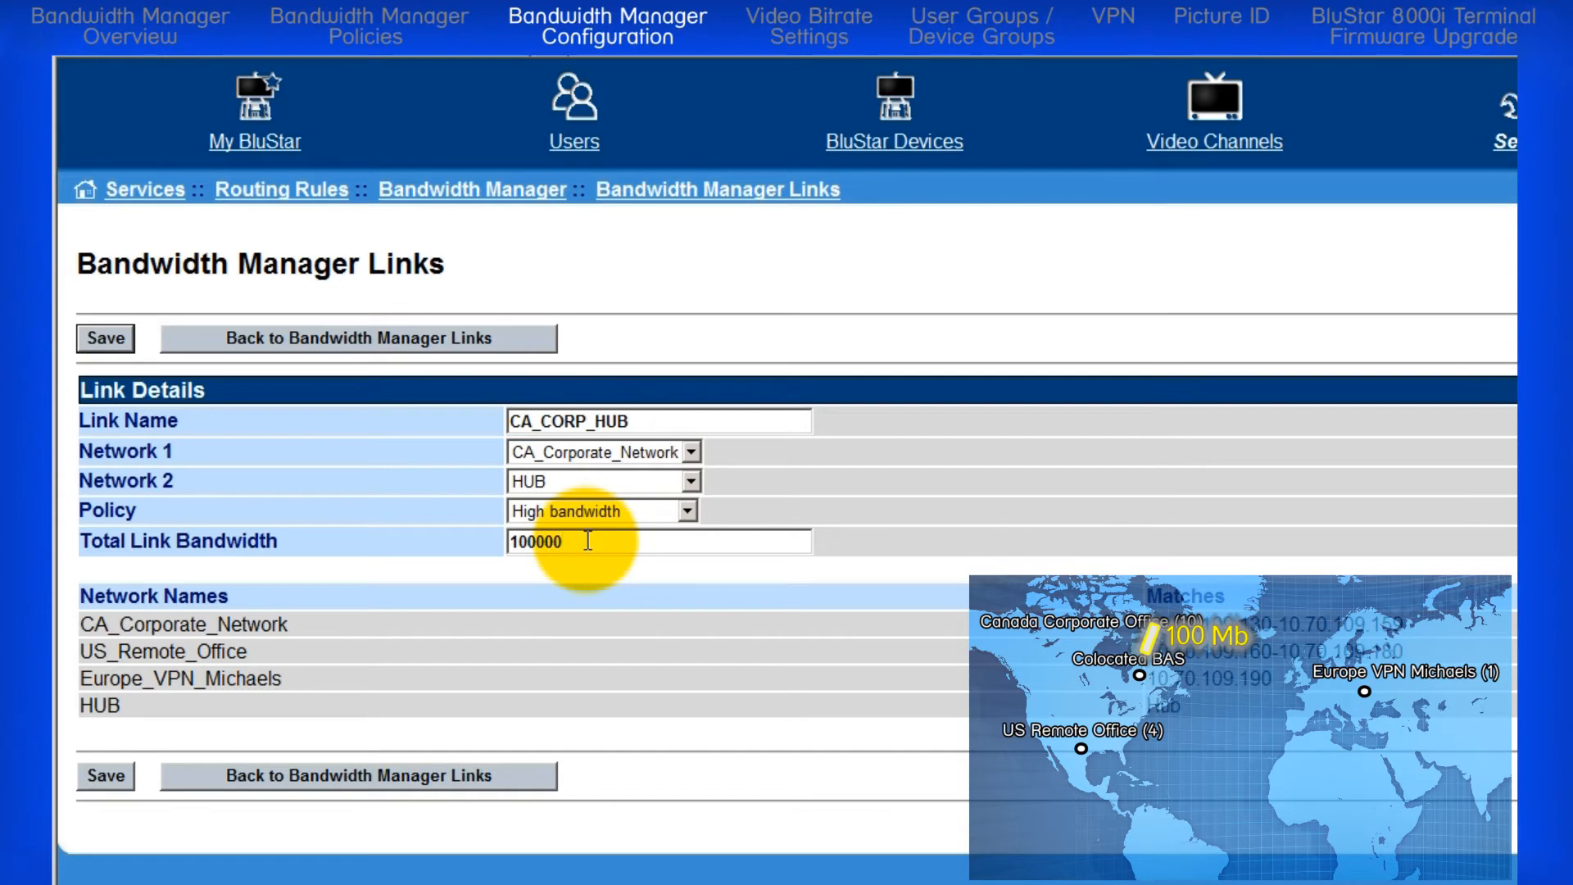
pyautogui.click(107, 775)
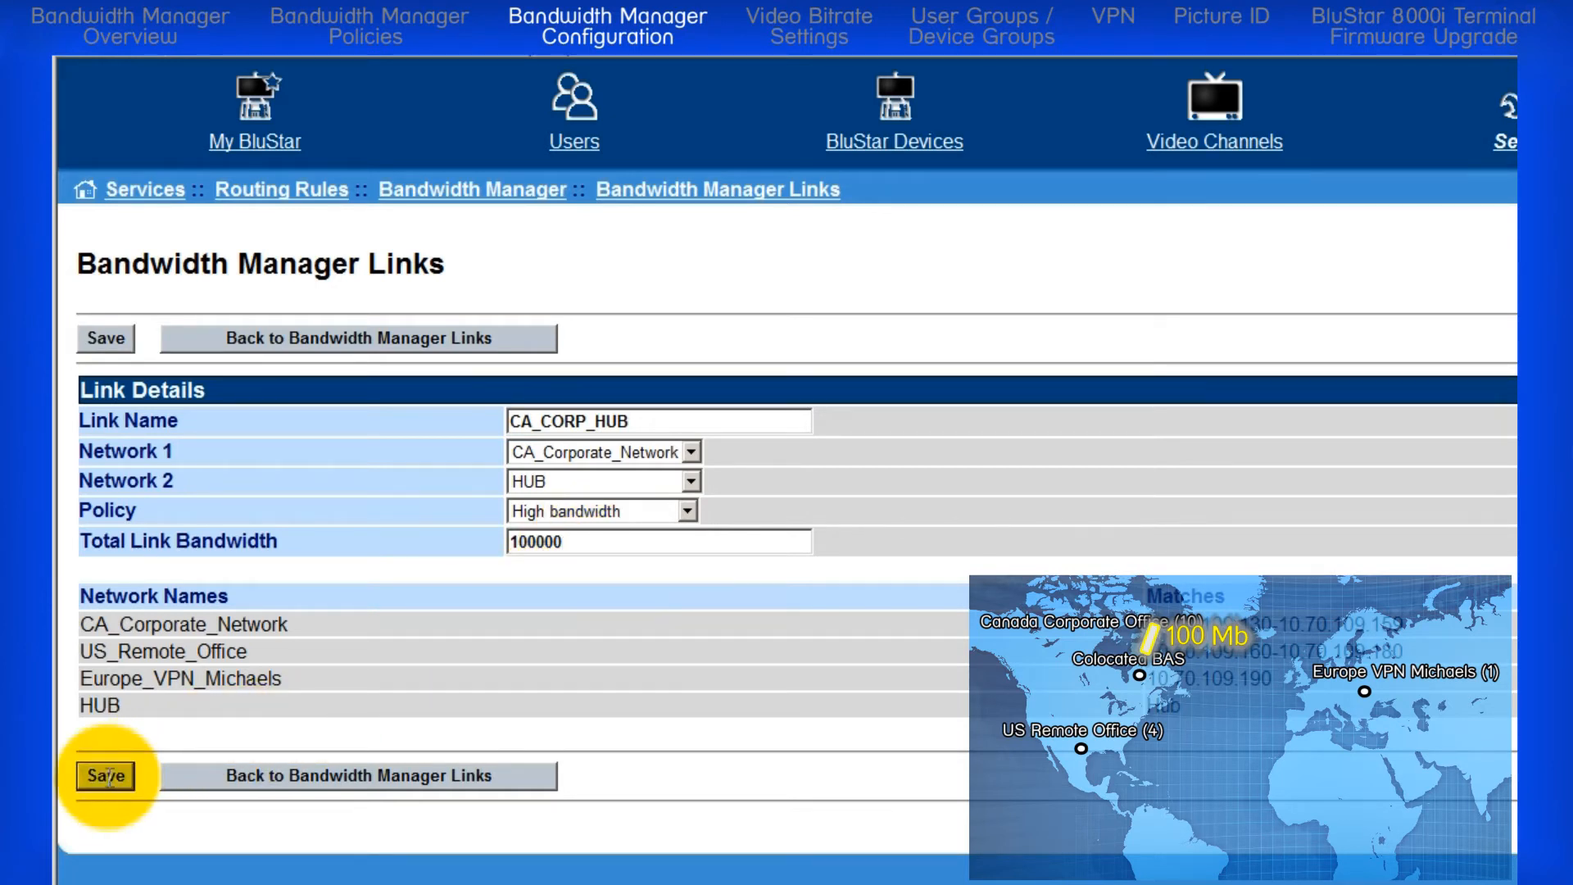
pyautogui.click(304, 834)
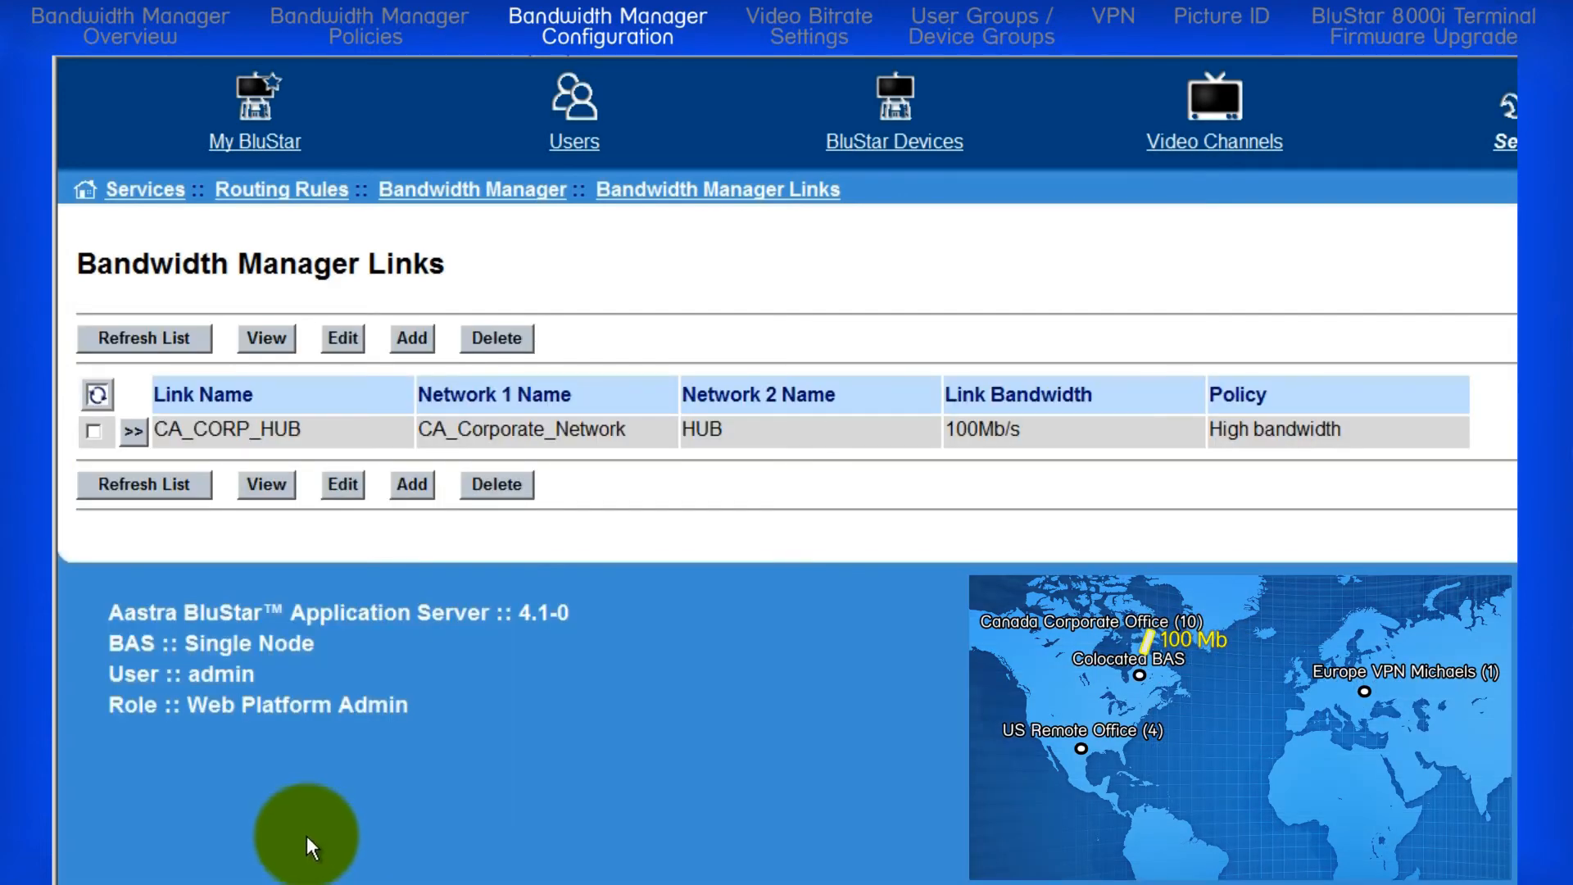
# Step: Start a new link named US_REMOTE_HUB with US_Remote_Office as Network 1 and HUB as Network 2
pyautogui.click(414, 336)
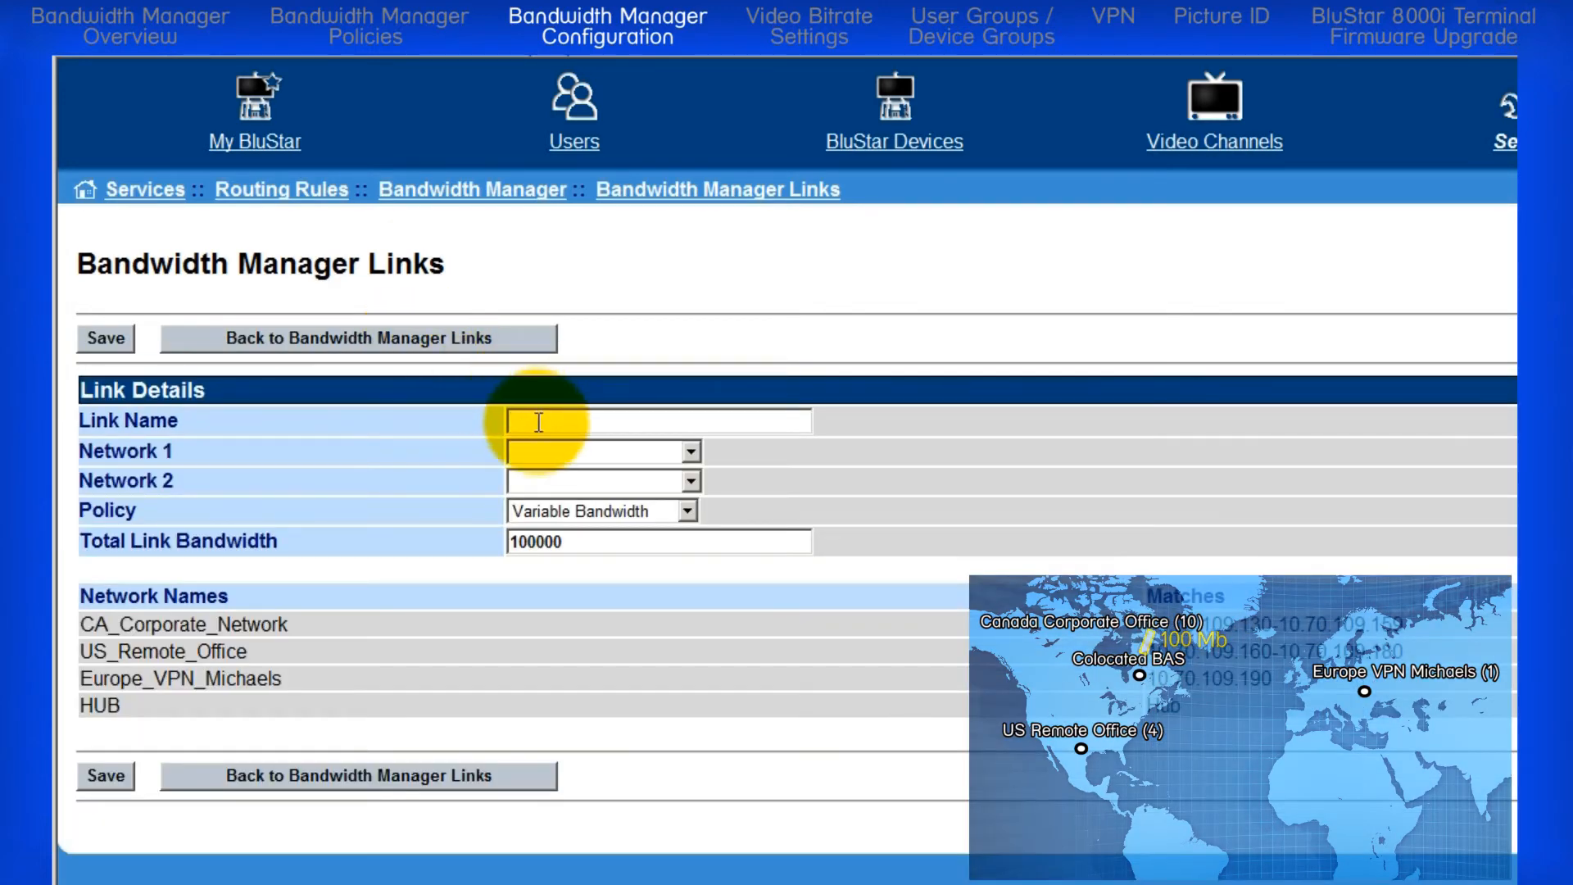
pyautogui.click(518, 419)
pyautogui.write('US_REMOTE_HUB')
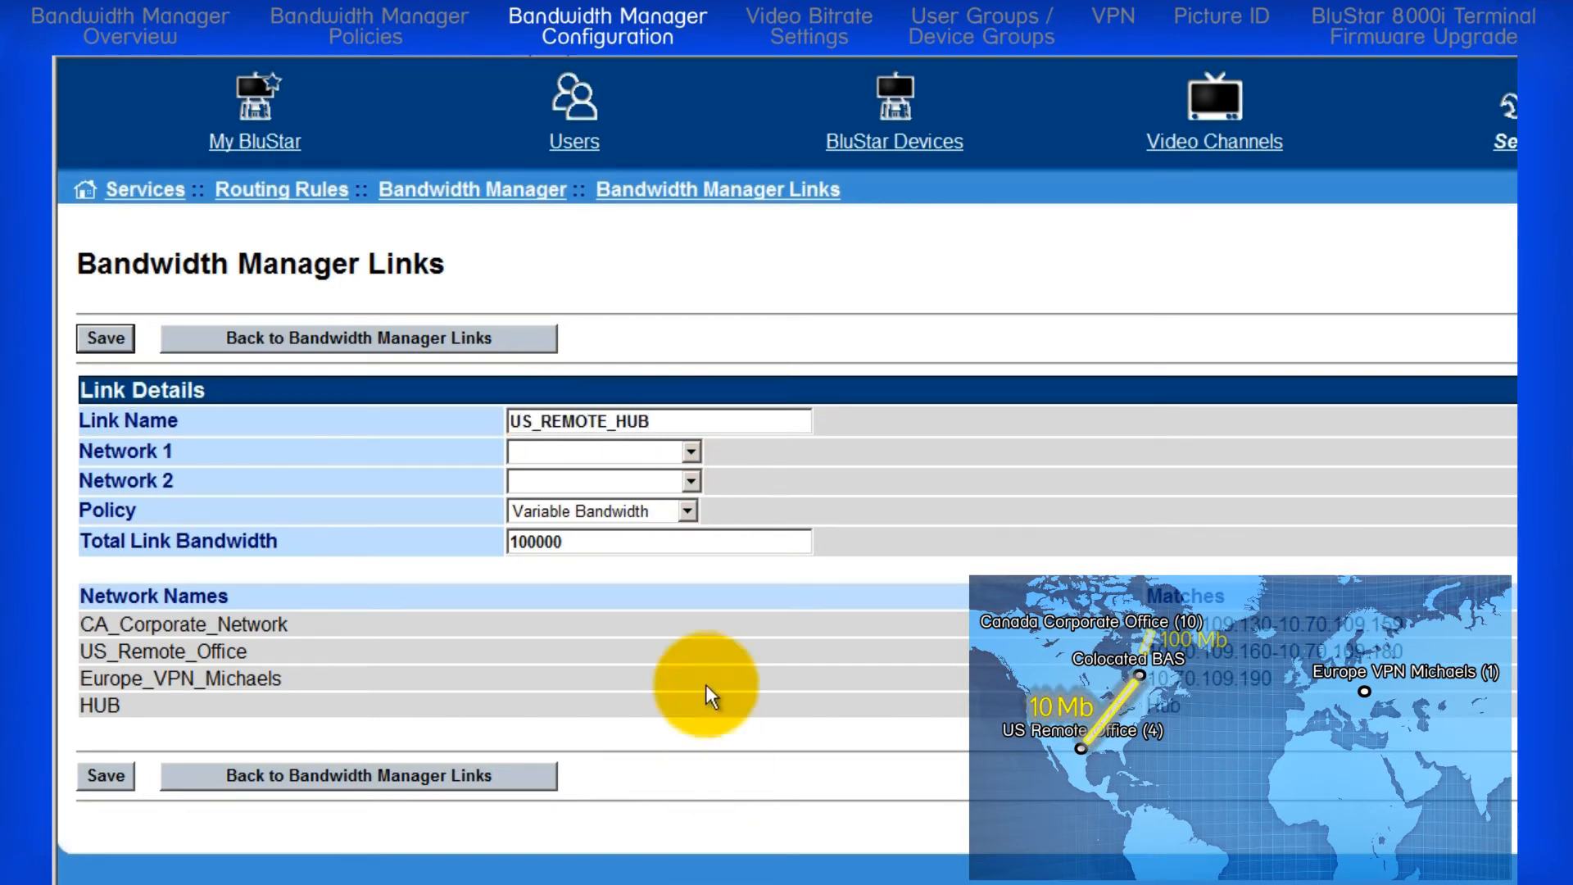
pyautogui.click(689, 451)
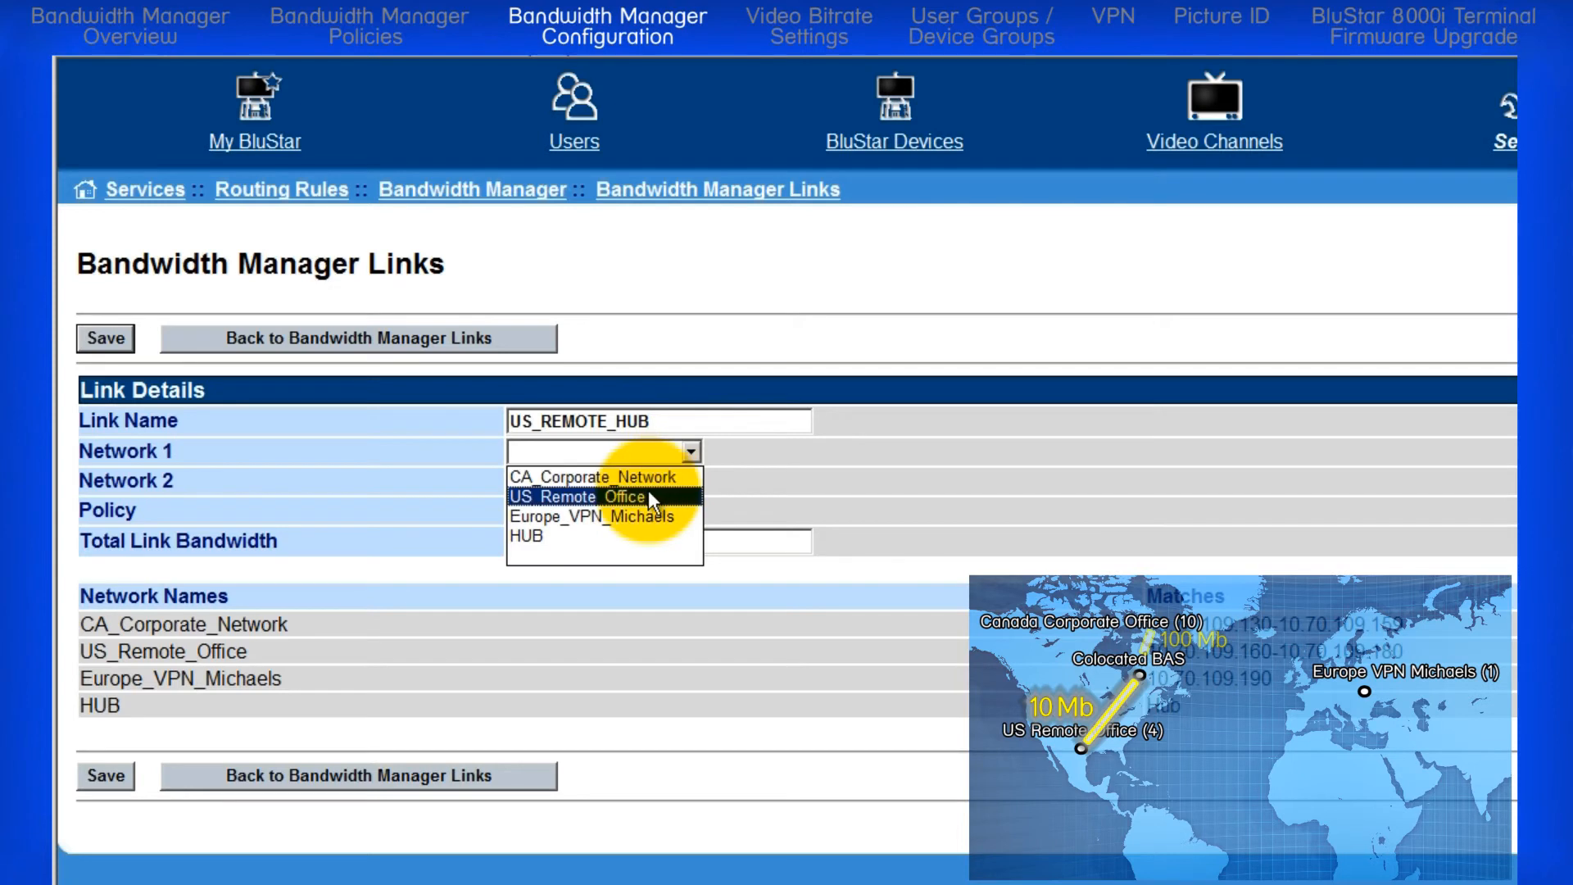
pyautogui.click(648, 495)
pyautogui.click(691, 481)
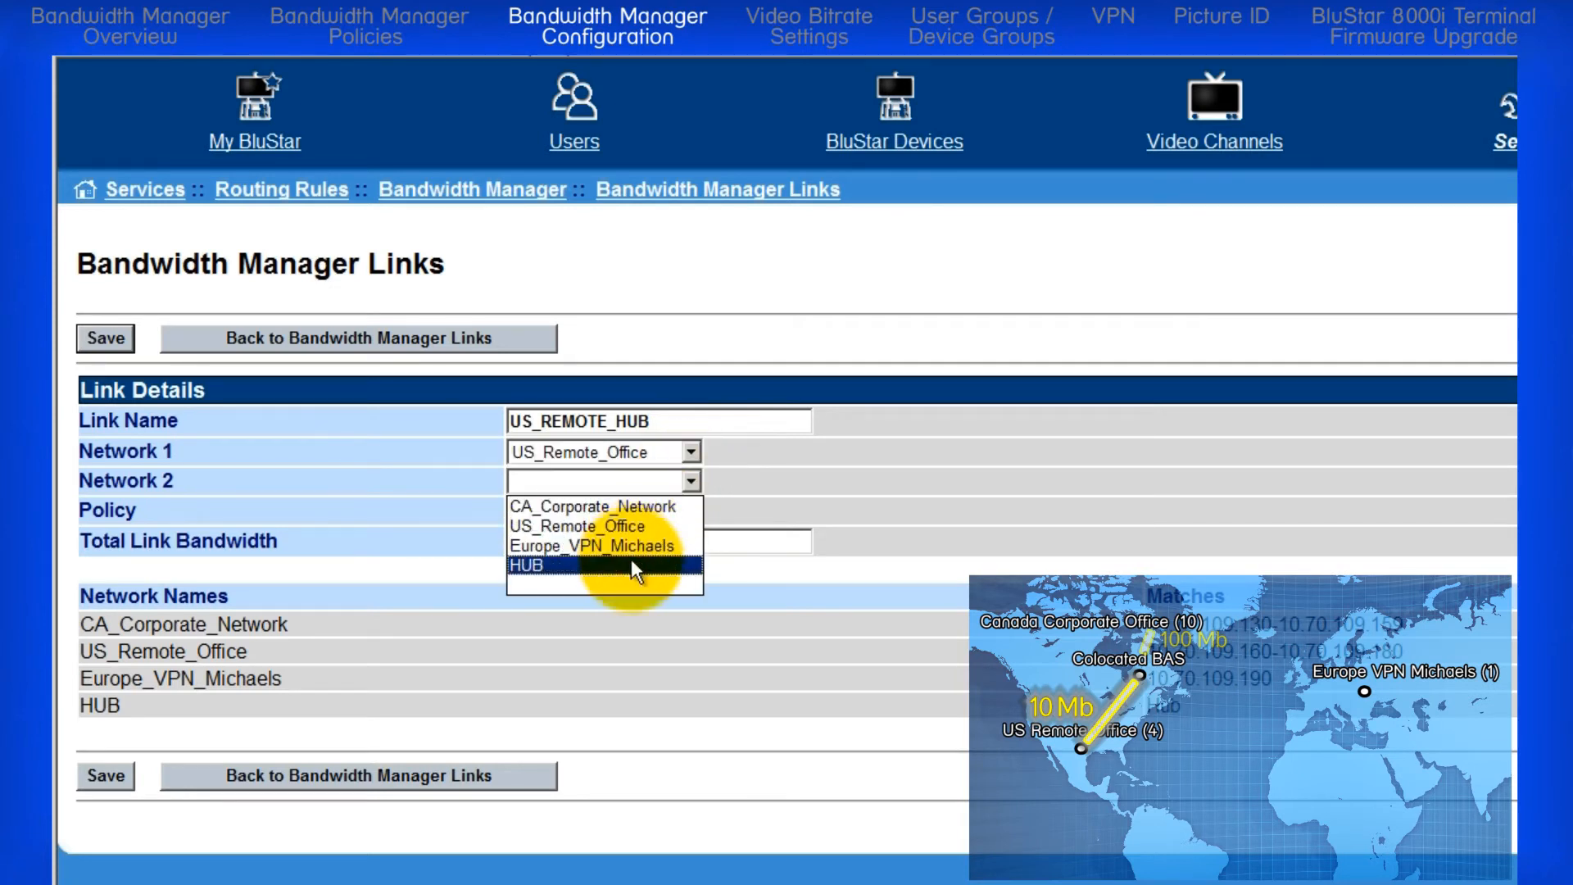
pyautogui.click(631, 565)
# Step: Give the US_REMOTE_HUB link the Medium bandwidth policy and a total bandwidth of 10000, save it and return to the link list
pyautogui.click(689, 511)
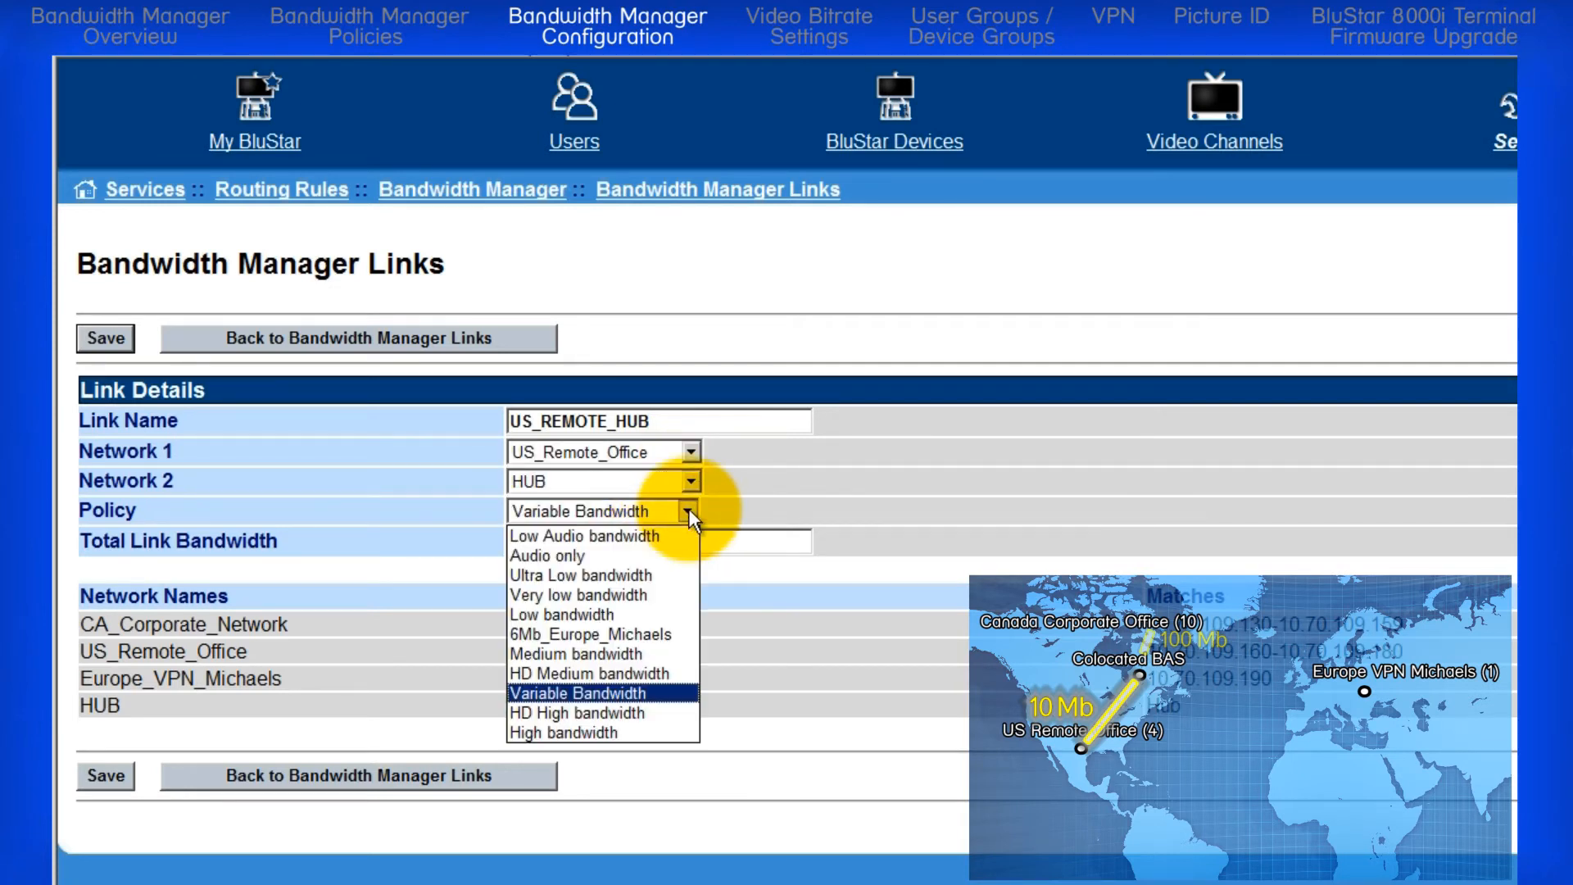
pyautogui.click(645, 652)
pyautogui.click(575, 548)
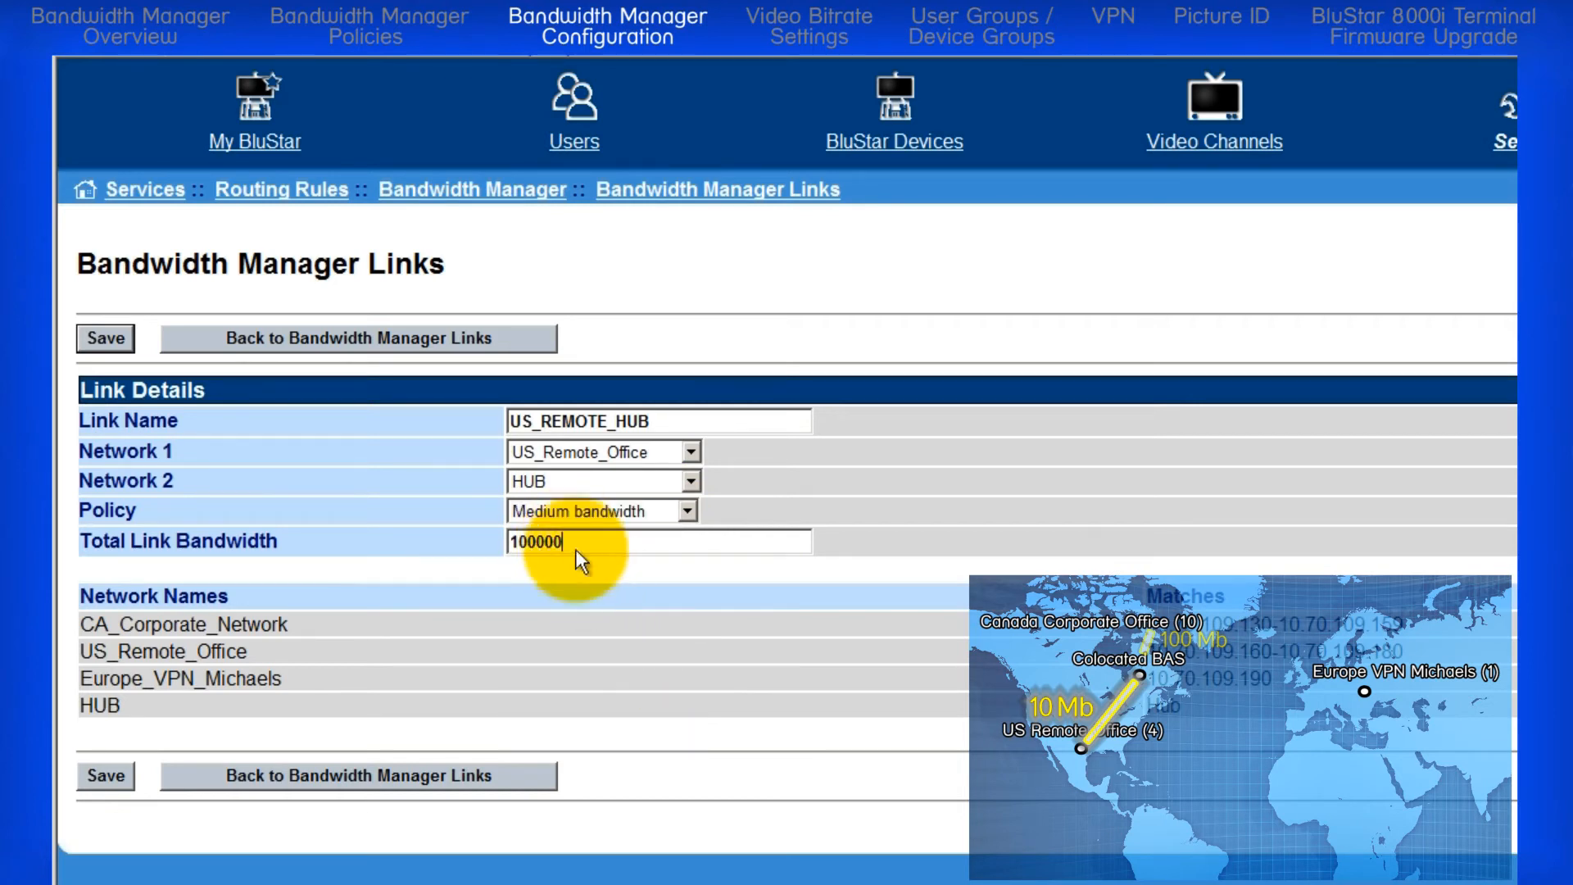
pyautogui.press('BackSpace')
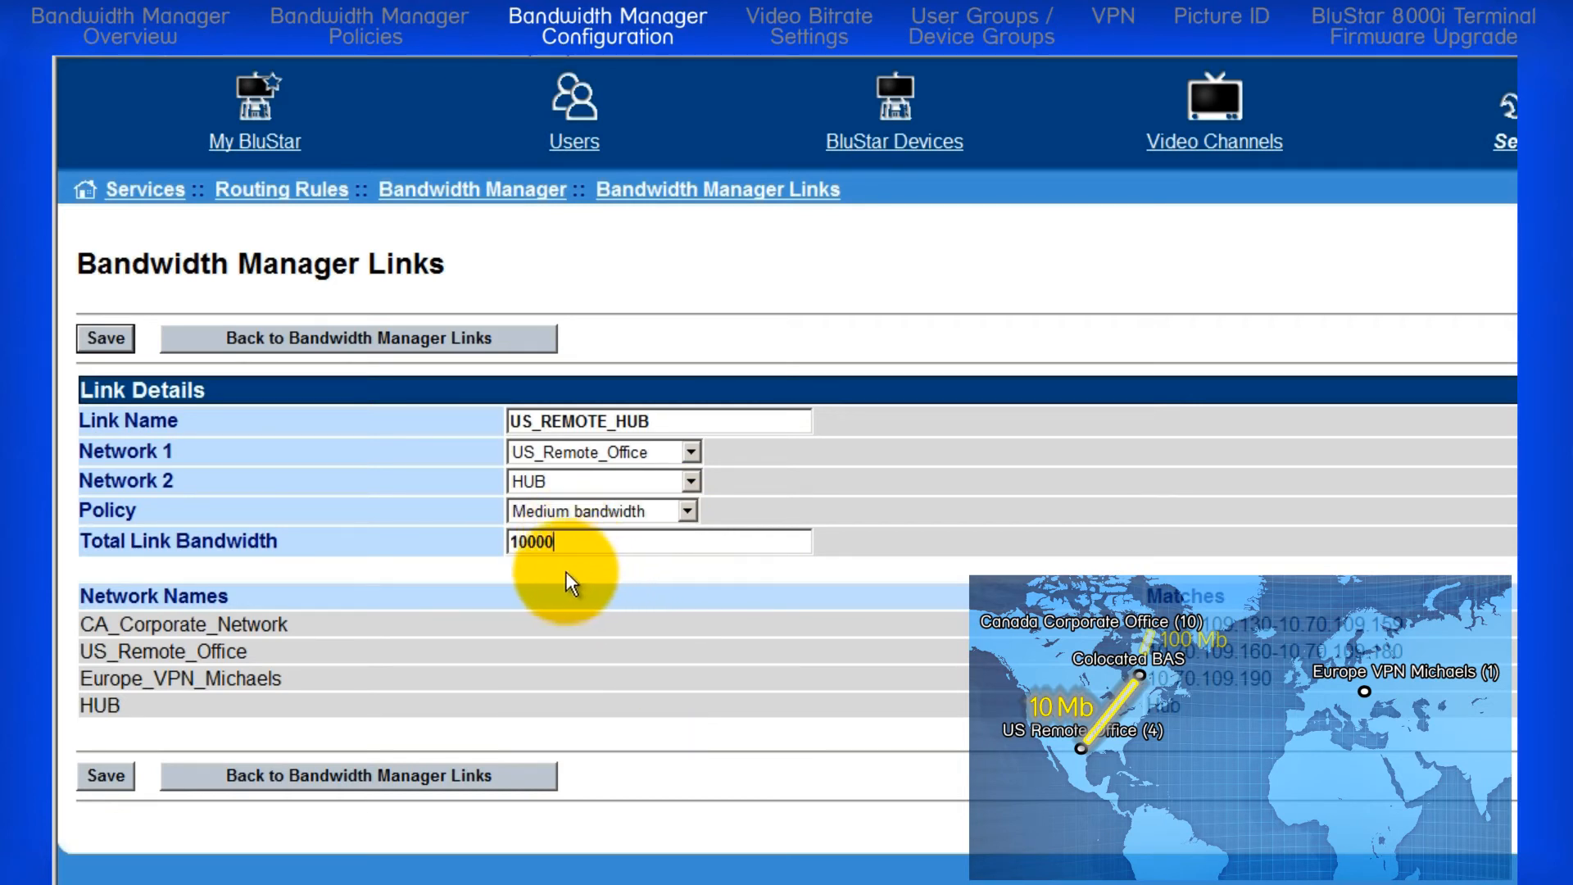
pyautogui.click(110, 779)
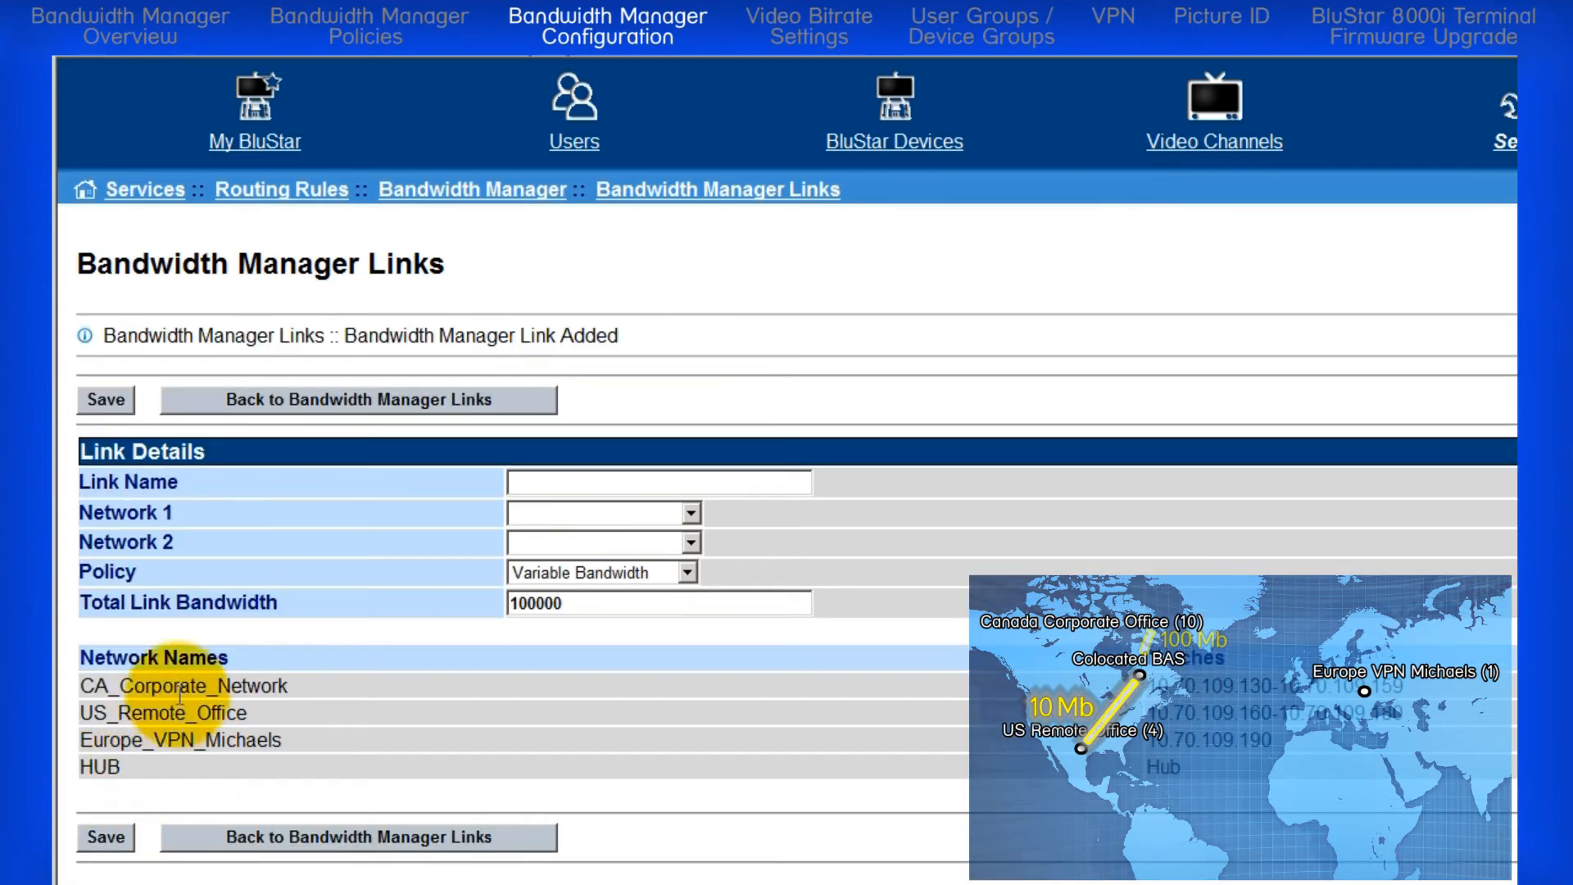
pyautogui.click(326, 398)
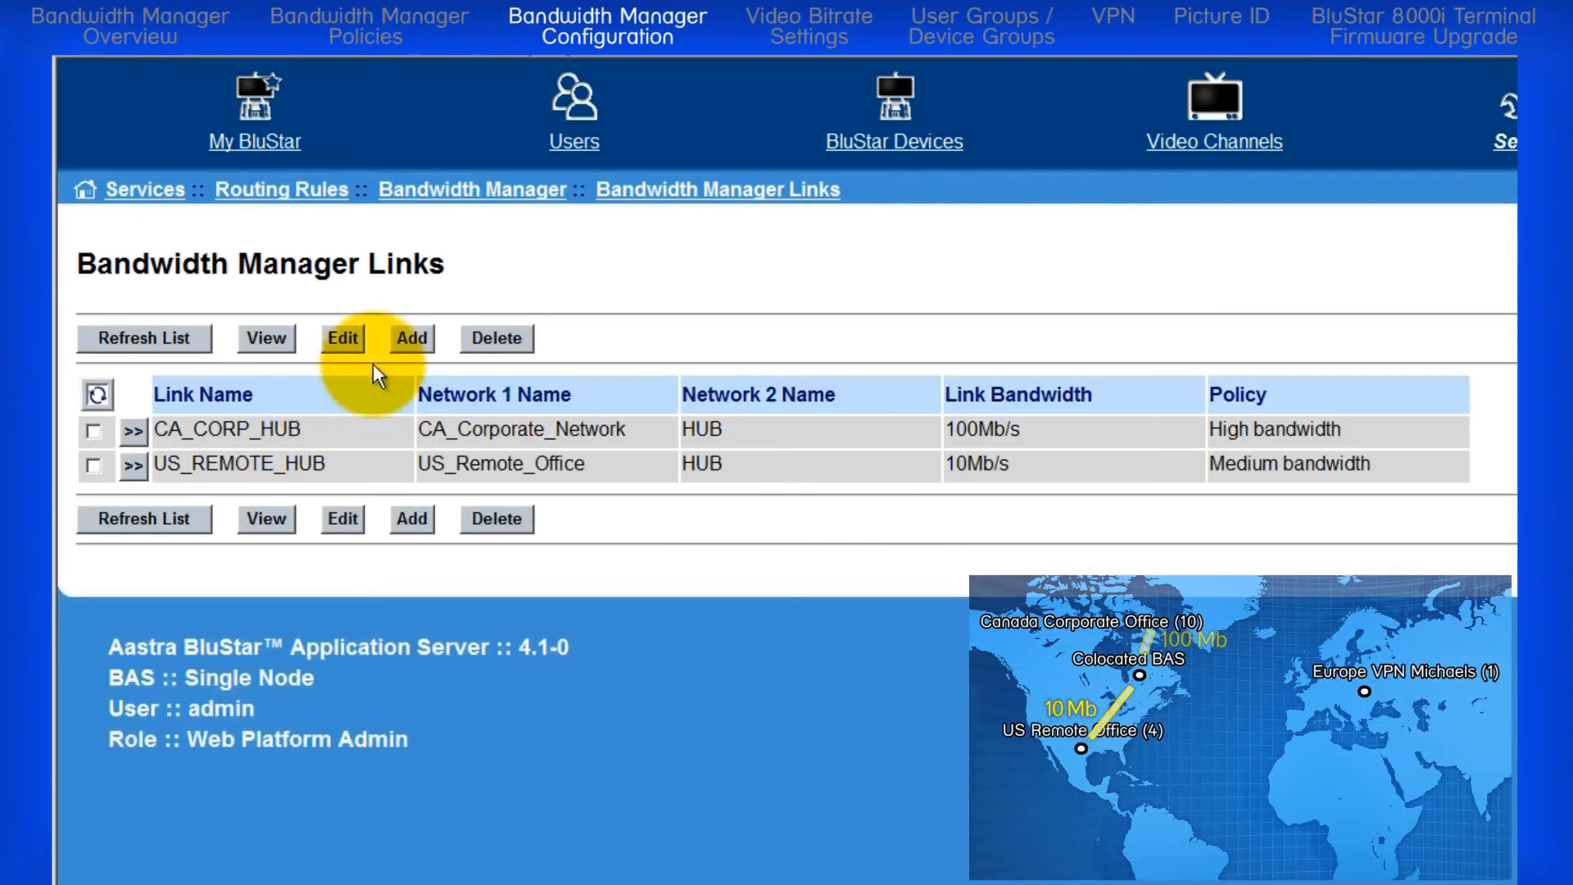
# Step: Start a third link, named EUROPE_VPN_ followed by the remote user's surname and _HUB
pyautogui.click(415, 336)
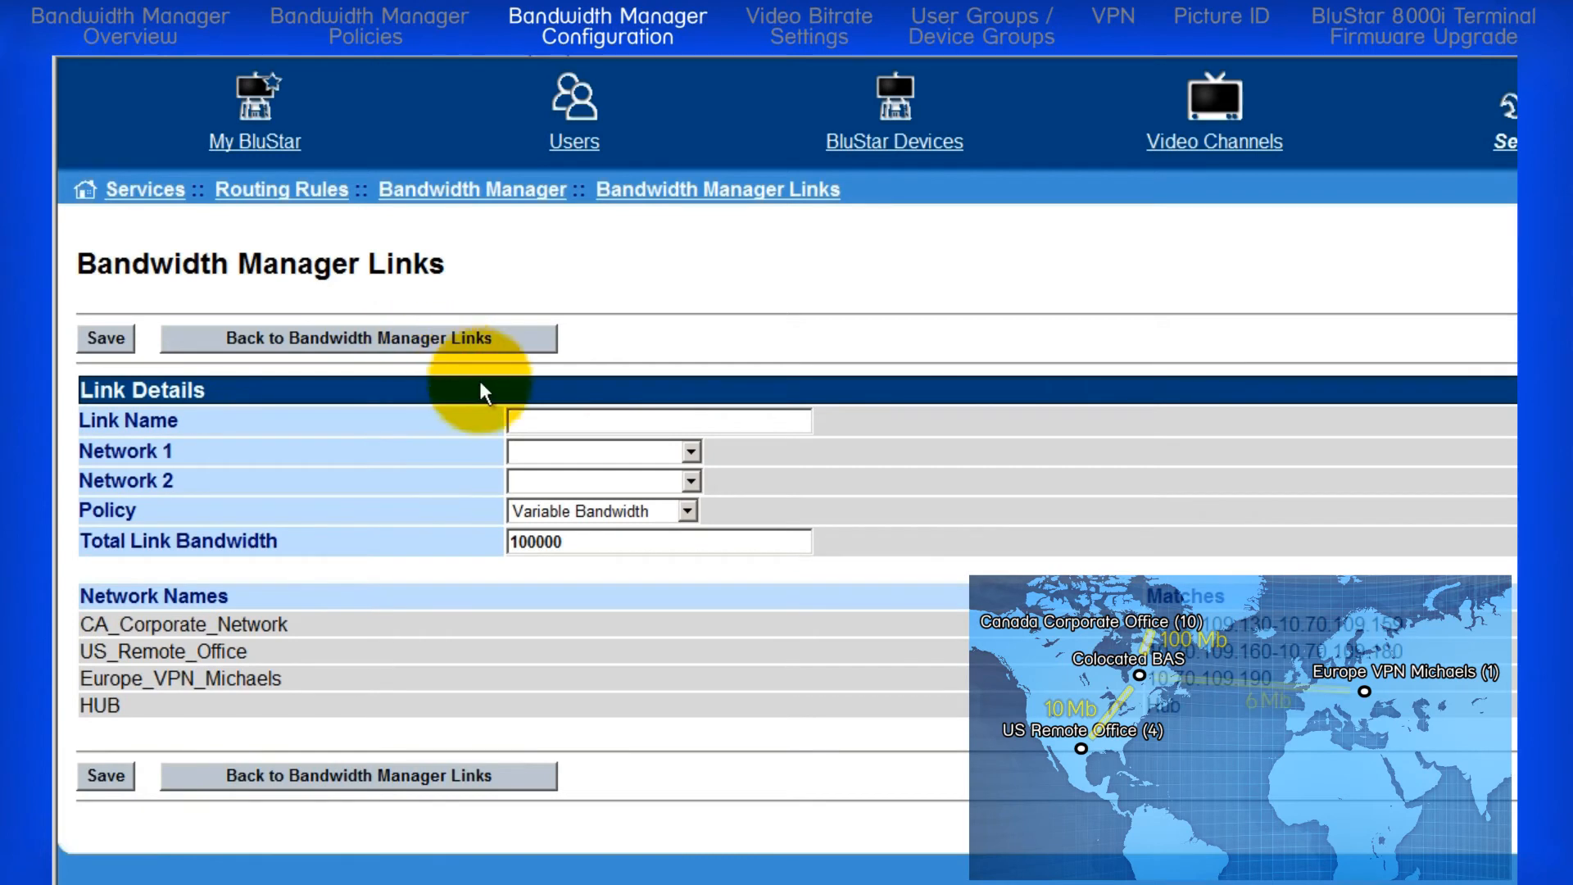
pyautogui.click(516, 425)
pyautogui.write('EUROPE')
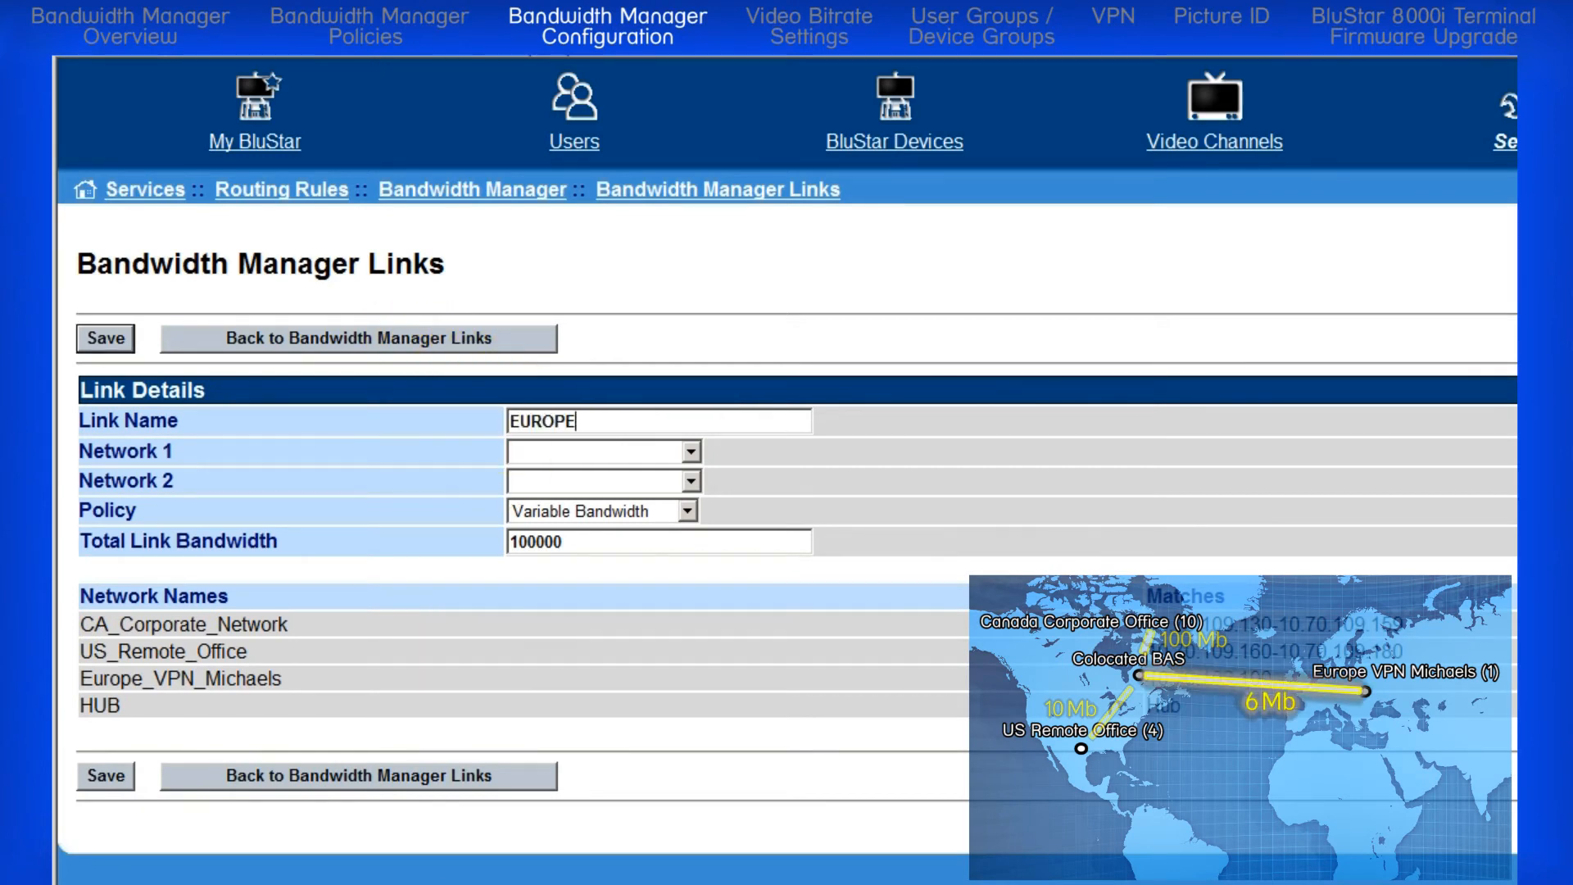
pyautogui.write('_VPN_MICHAELS_HUB')
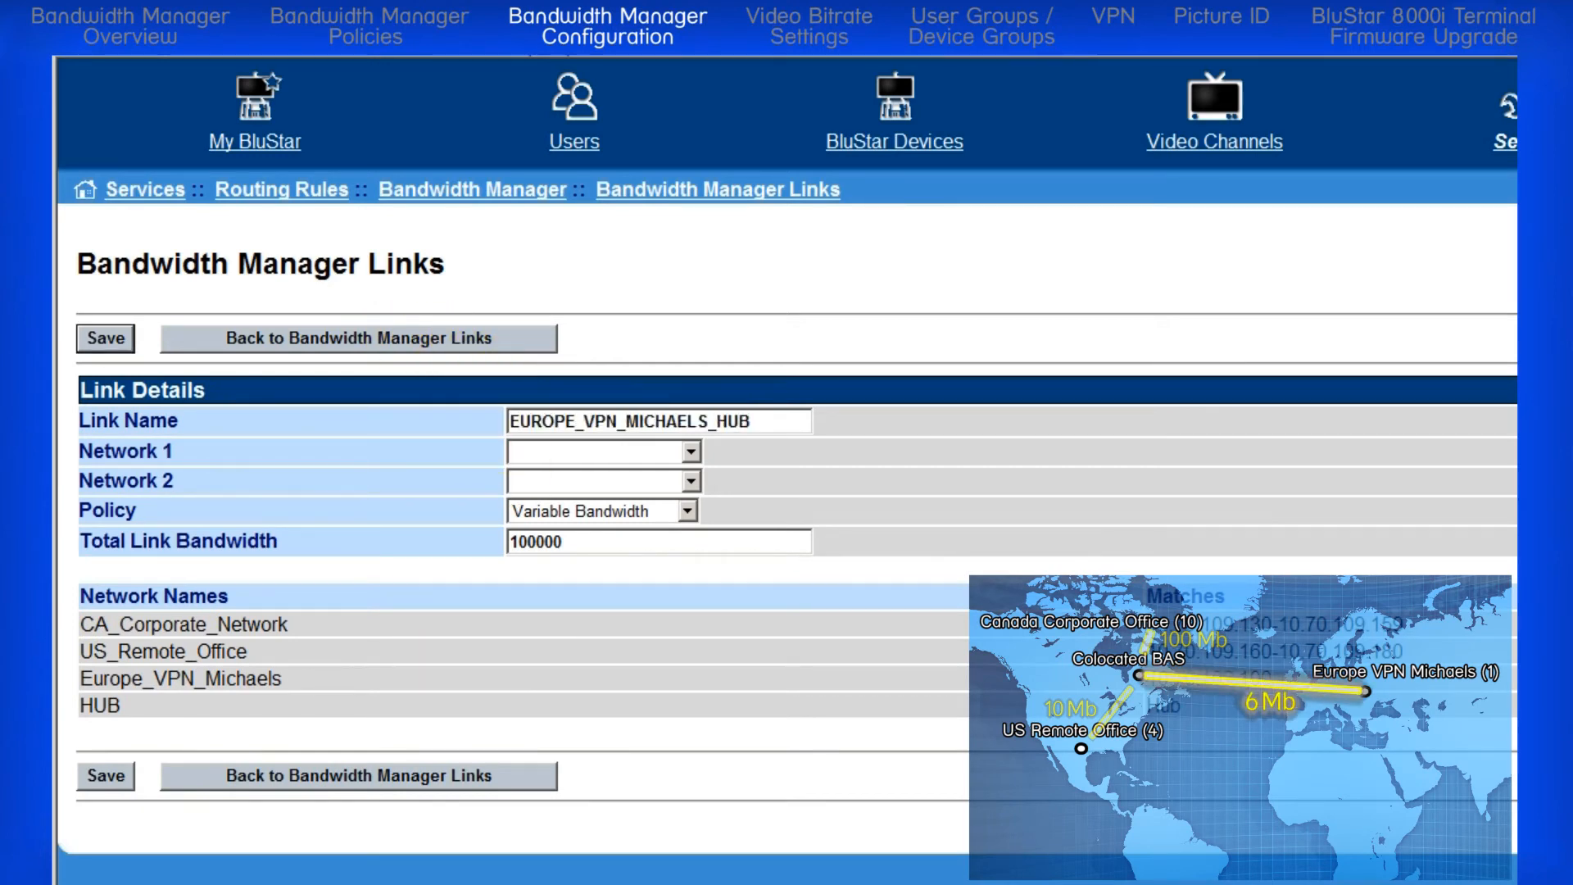
# Step: Connect the European VPN link from the remote user's Europe VPN network as Network 1 to HUB as Network 2
pyautogui.click(688, 449)
pyautogui.click(634, 516)
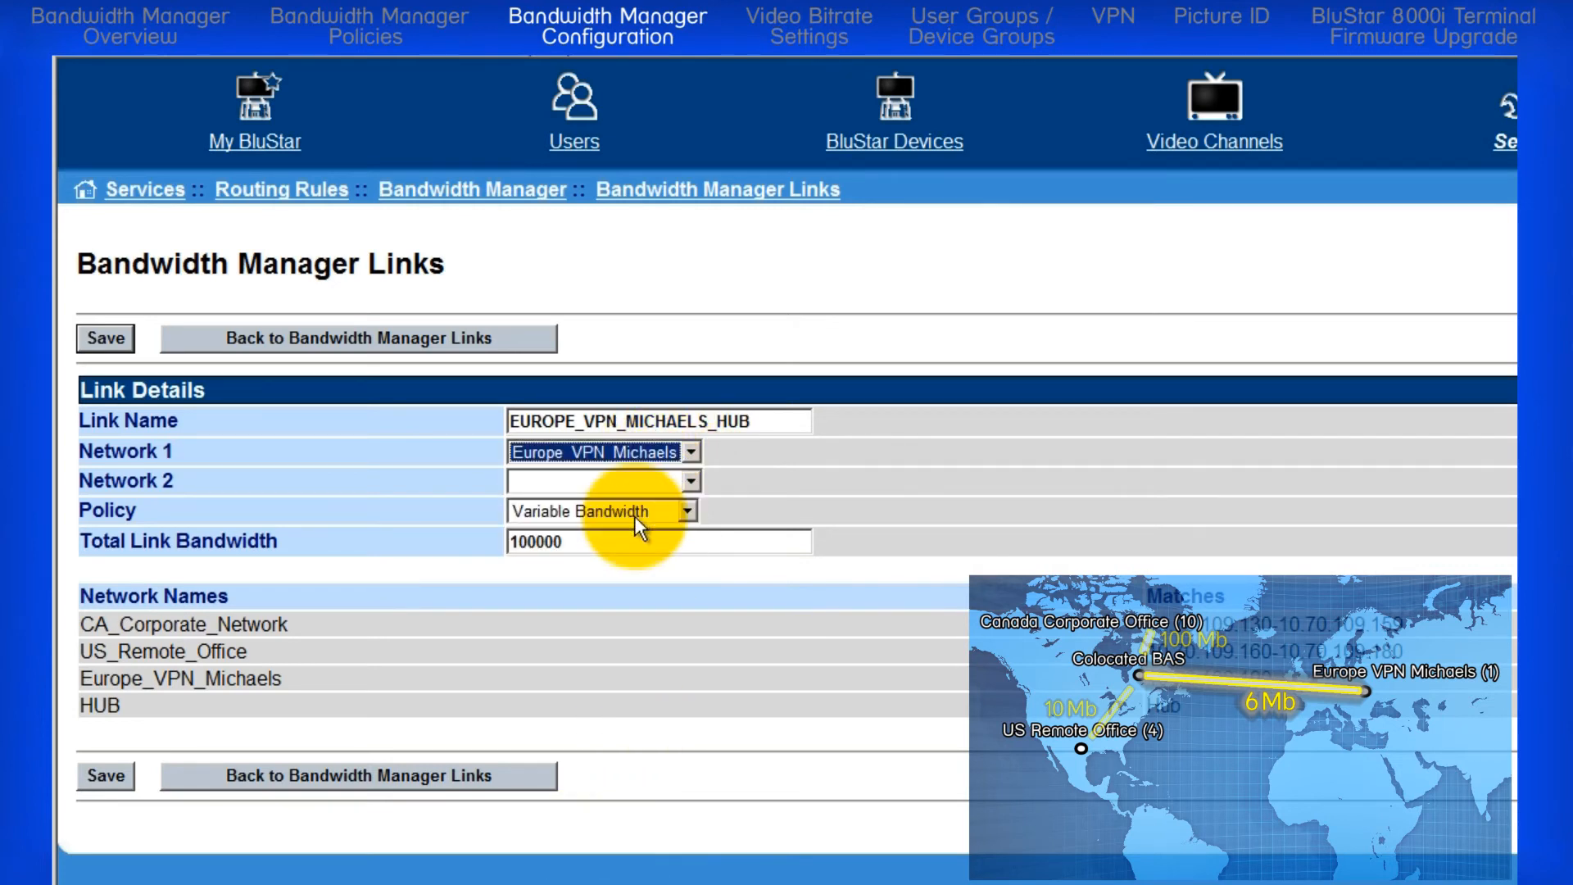
pyautogui.click(691, 481)
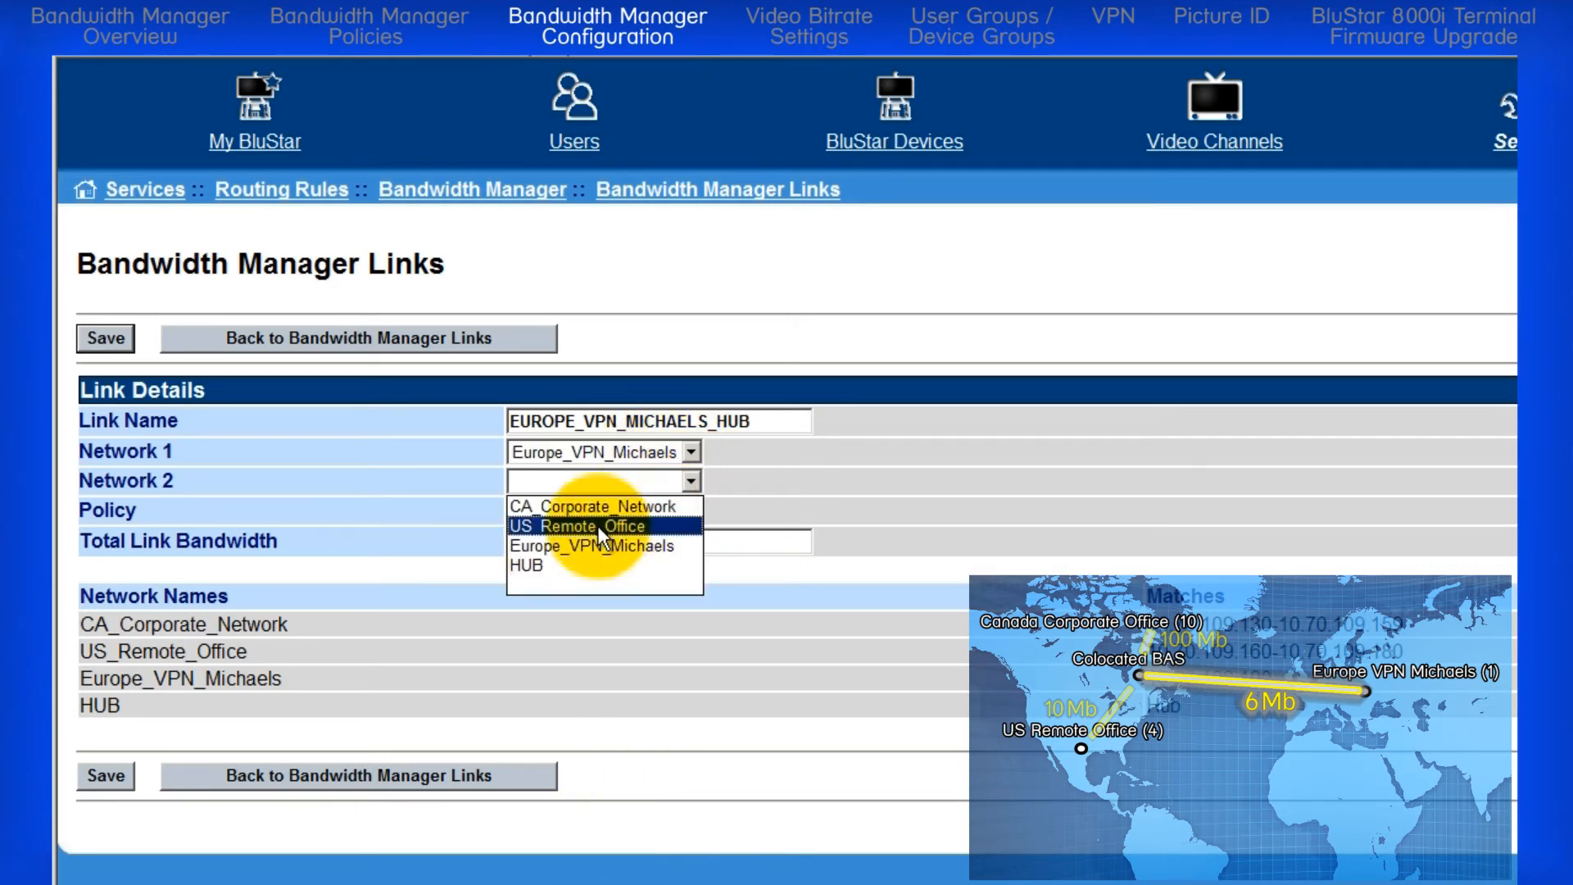
pyautogui.click(578, 570)
# Step: Give the European VPN link the custom 6Mb Europe policy and a total bandwidth of 6000, save it and return to the link list
pyautogui.click(689, 511)
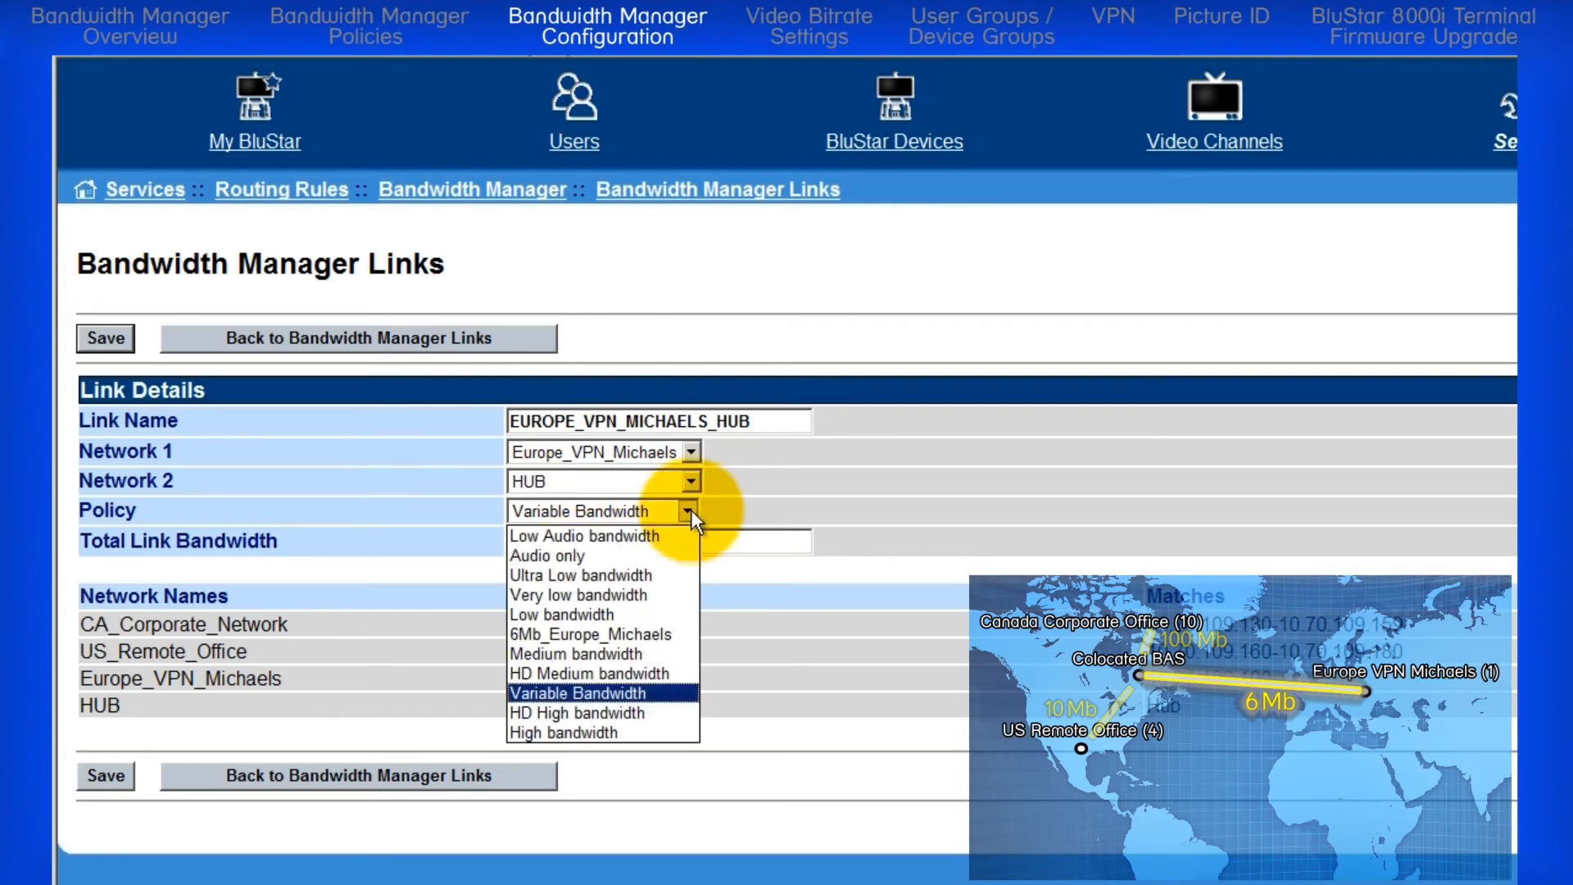
pyautogui.click(644, 635)
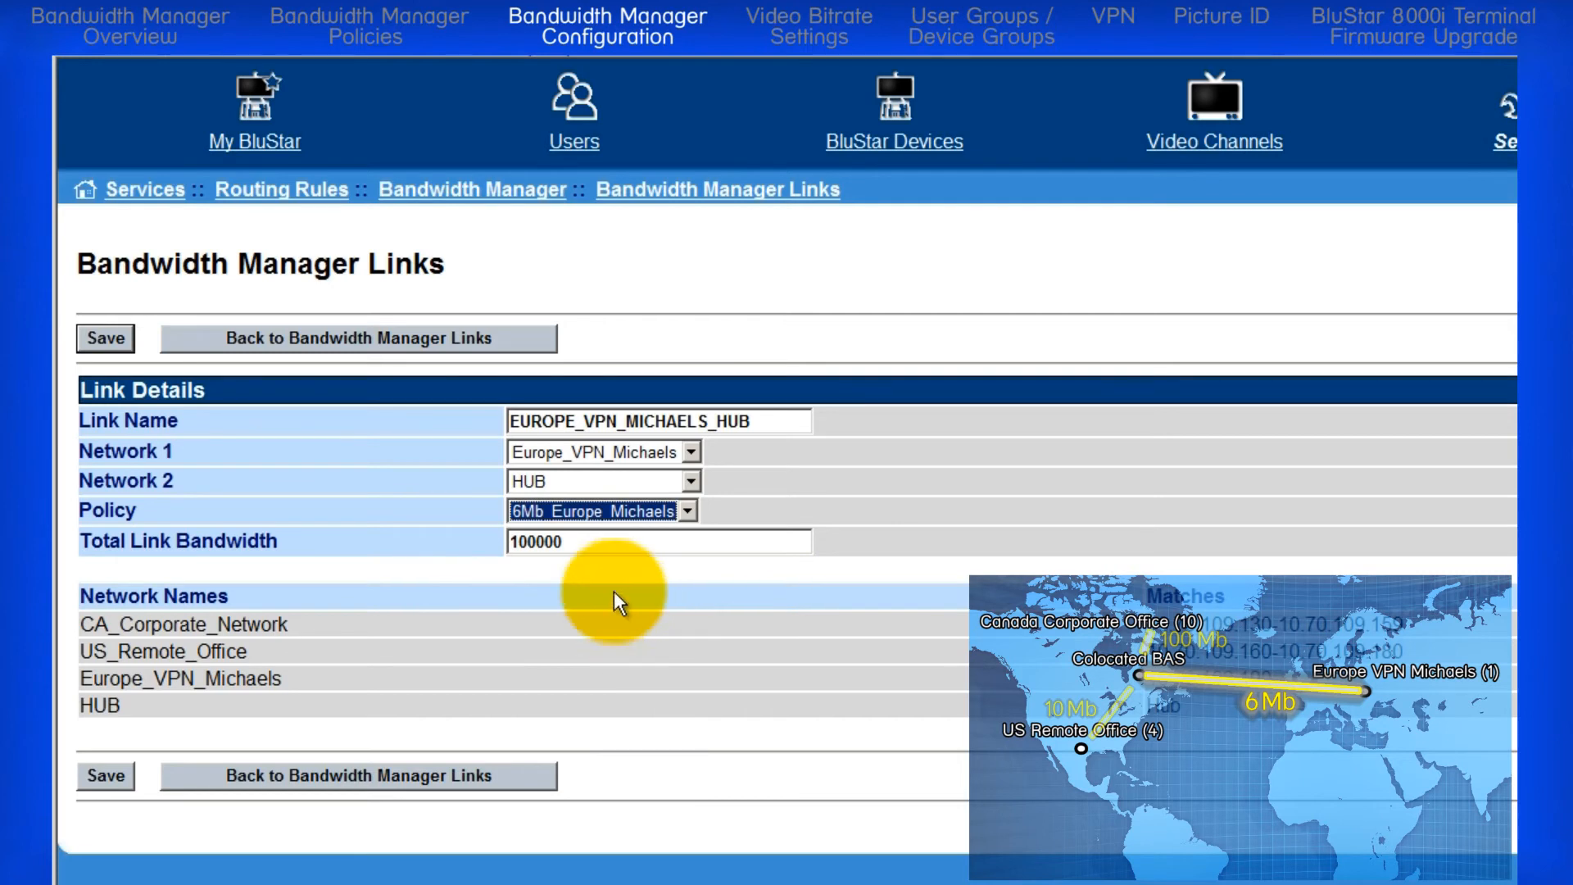
pyautogui.doubleClick(585, 542)
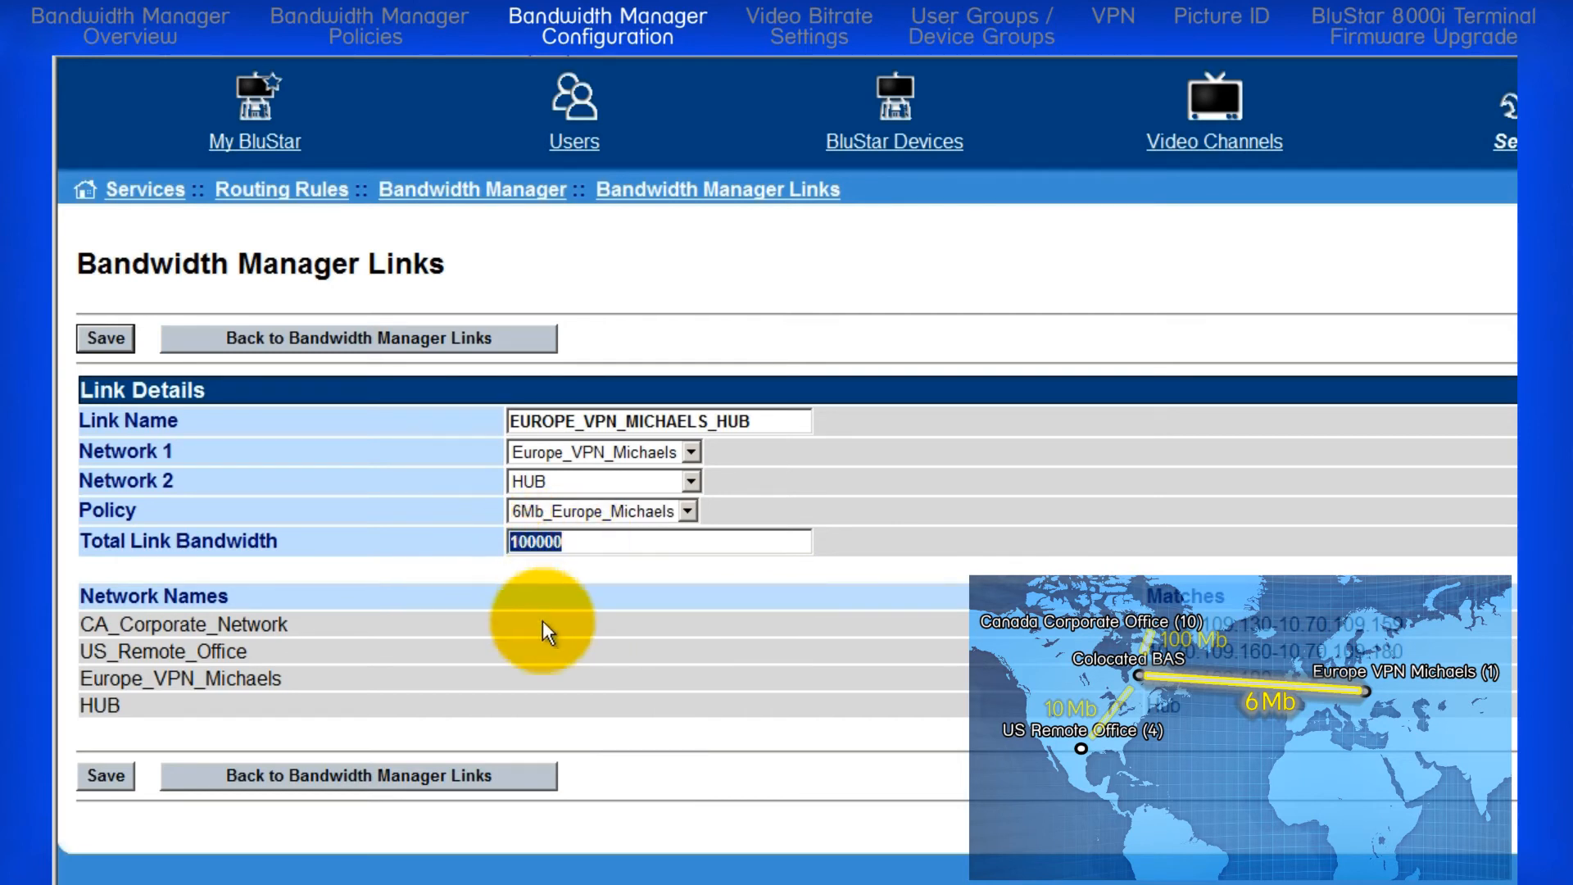
pyautogui.write('6000')
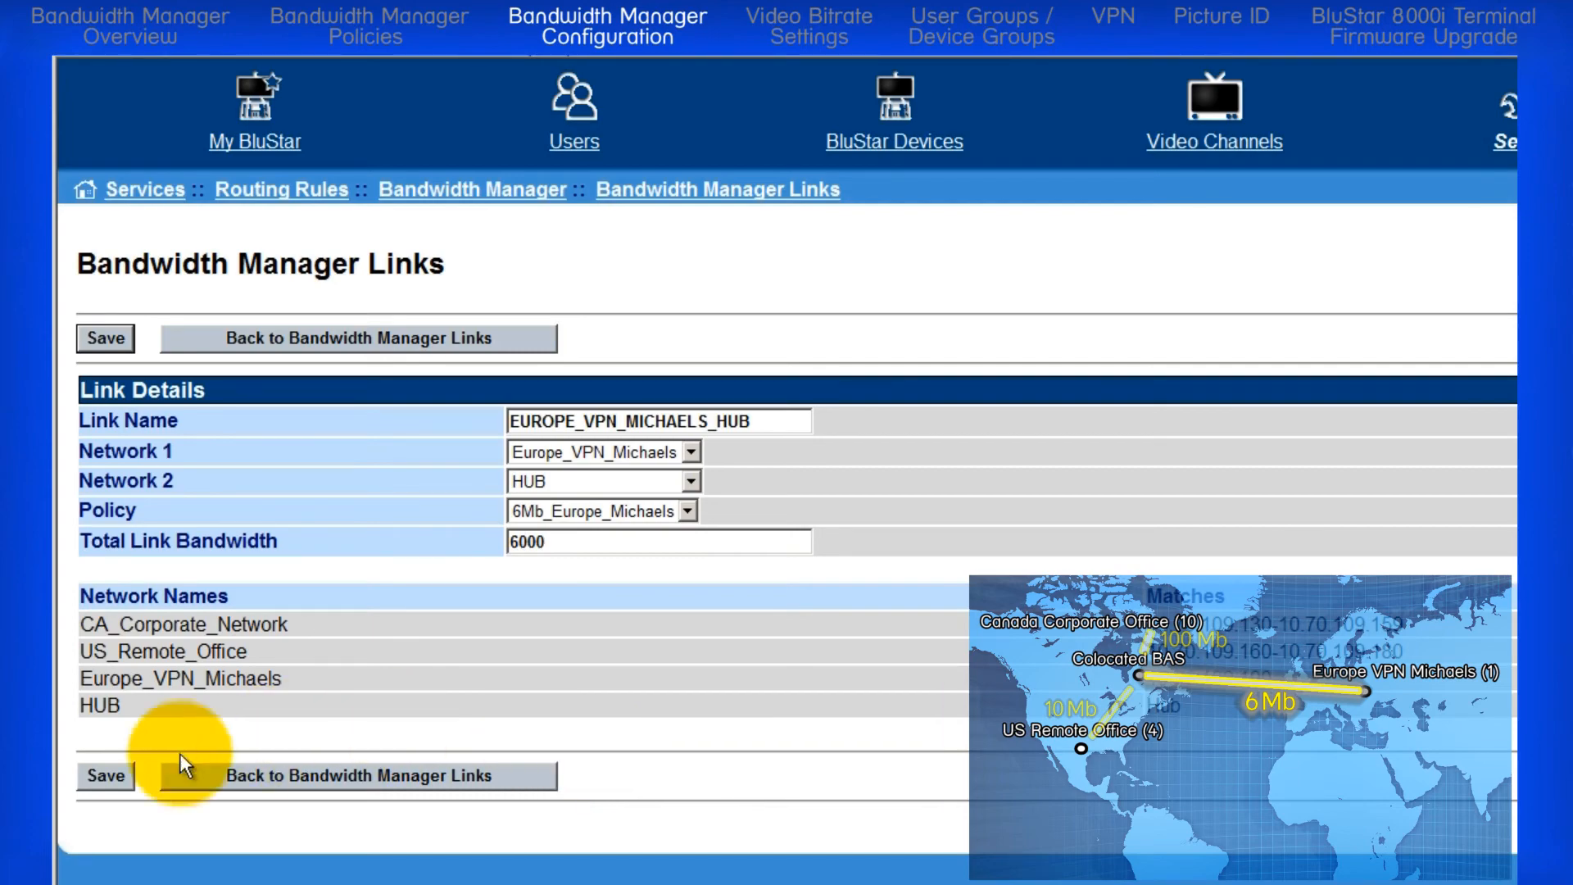
pyautogui.click(98, 777)
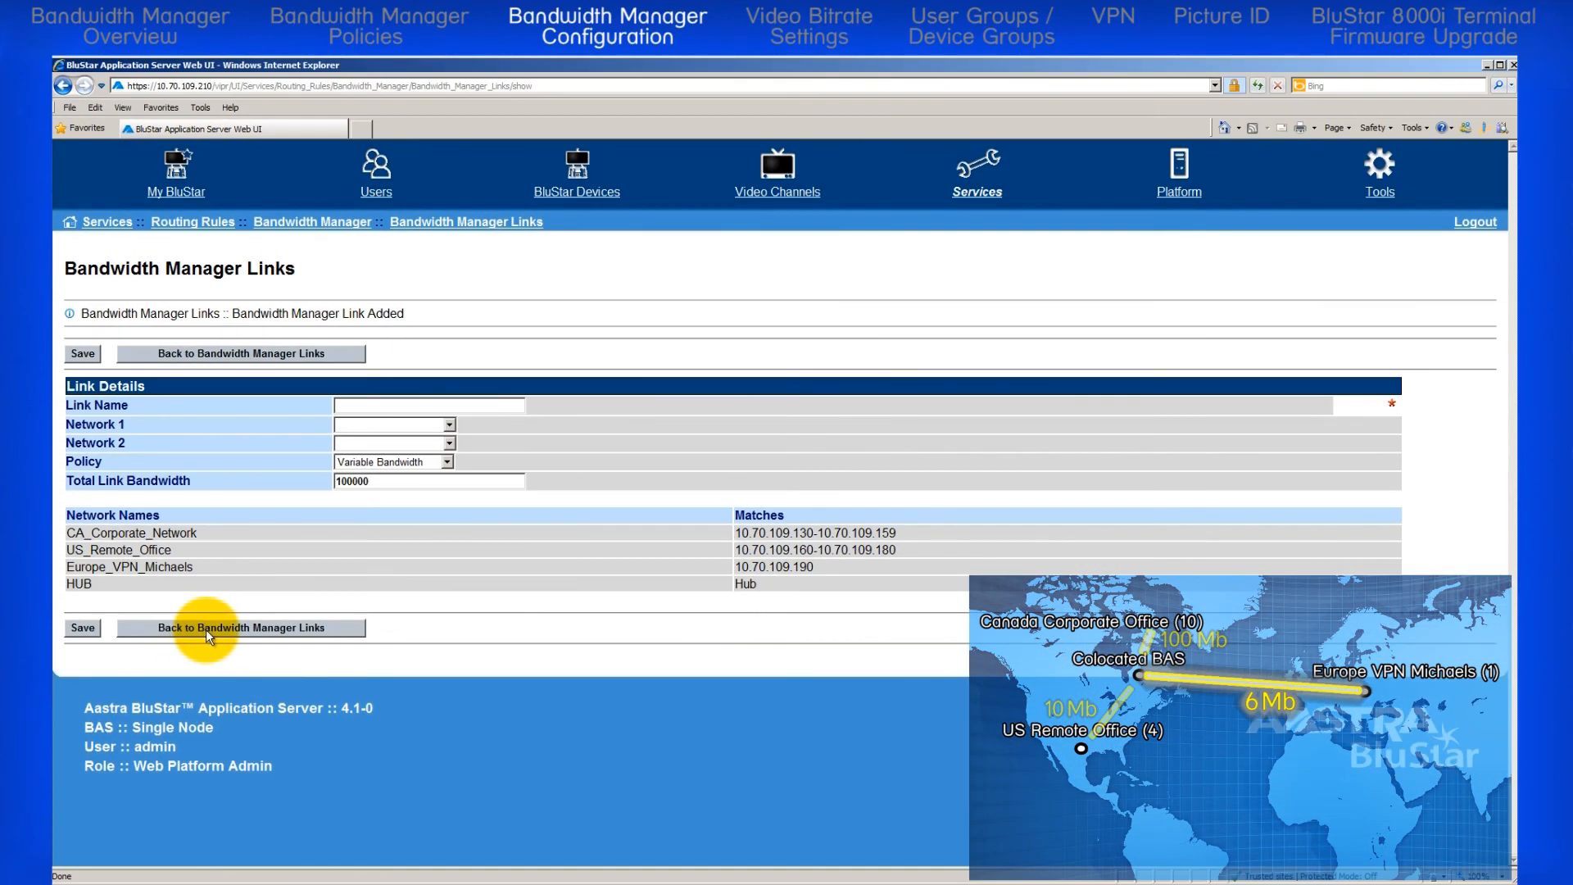
pyautogui.click(206, 631)
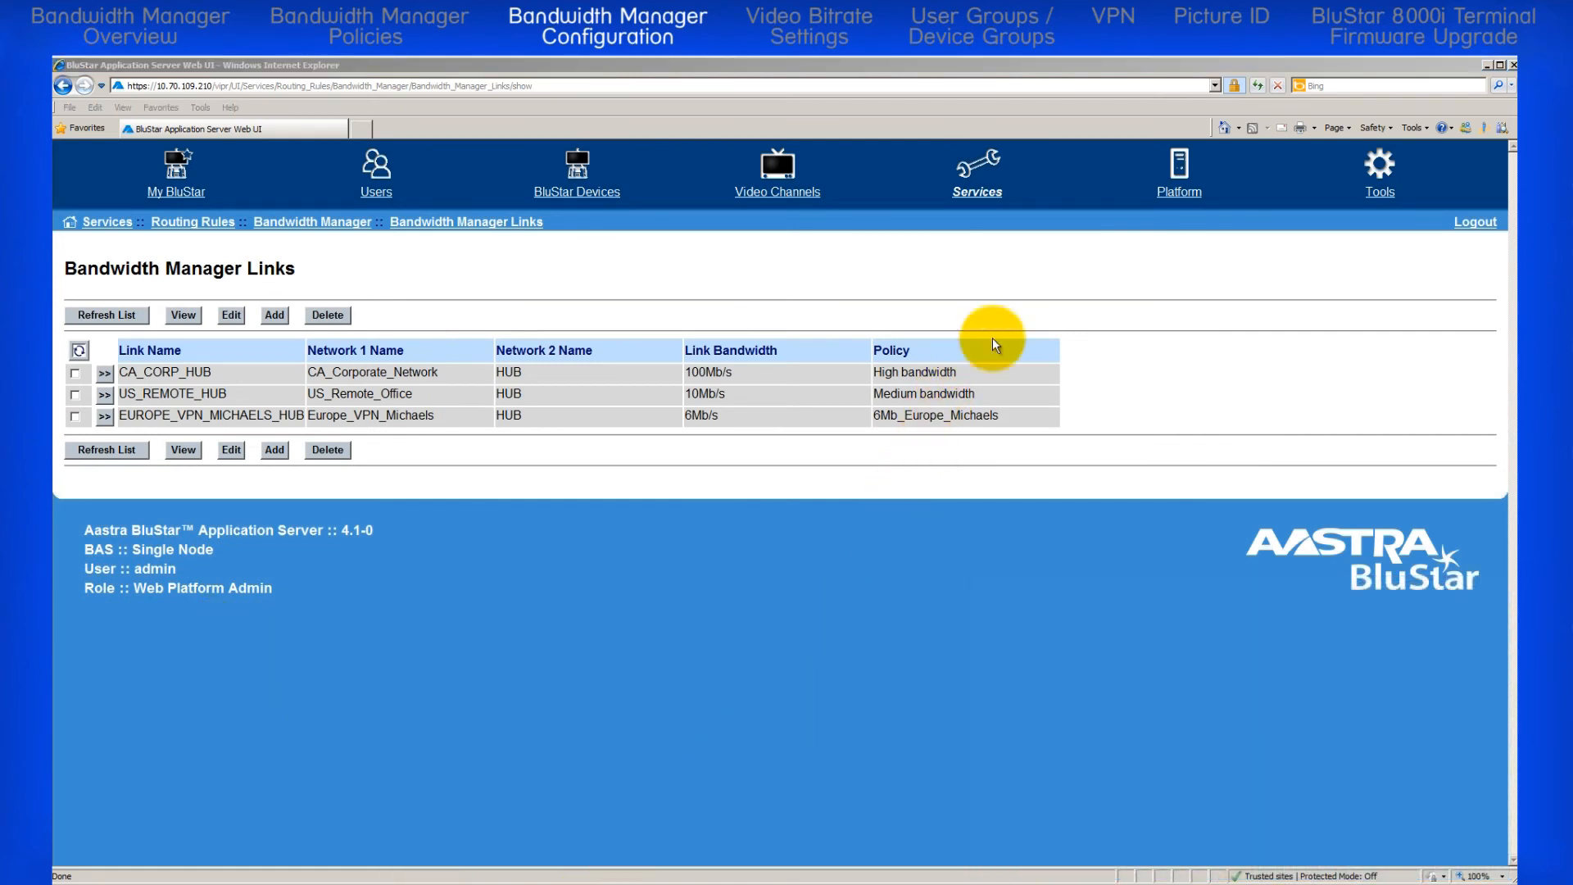
# Step: Examine the link usage and call details in Bandwidth Manager Information under Tools, and refresh the data
pyautogui.click(1378, 193)
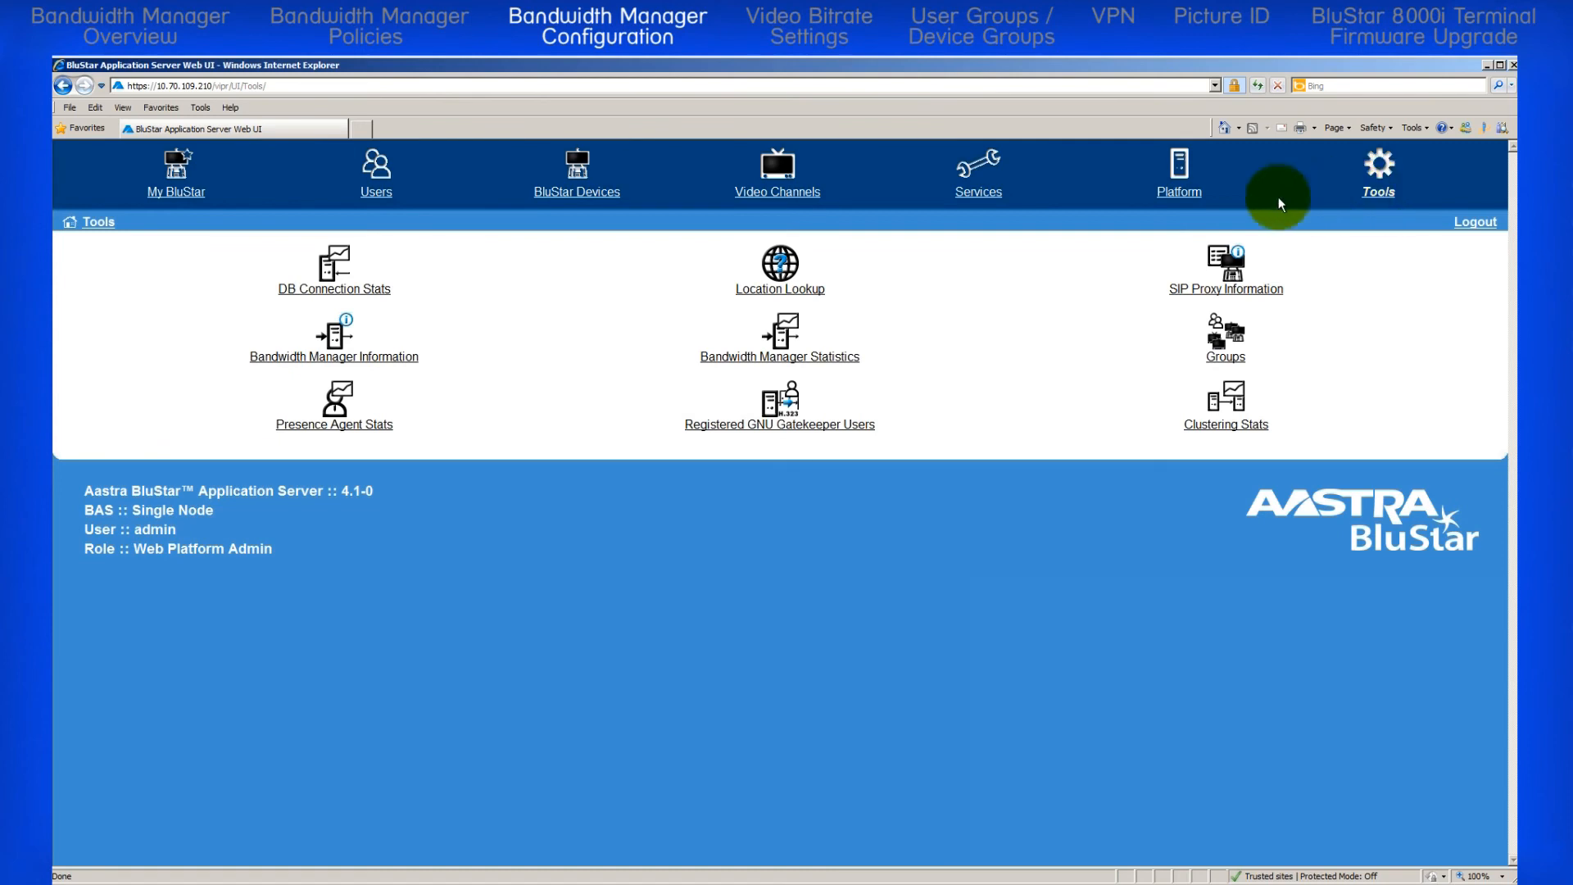
pyautogui.click(380, 360)
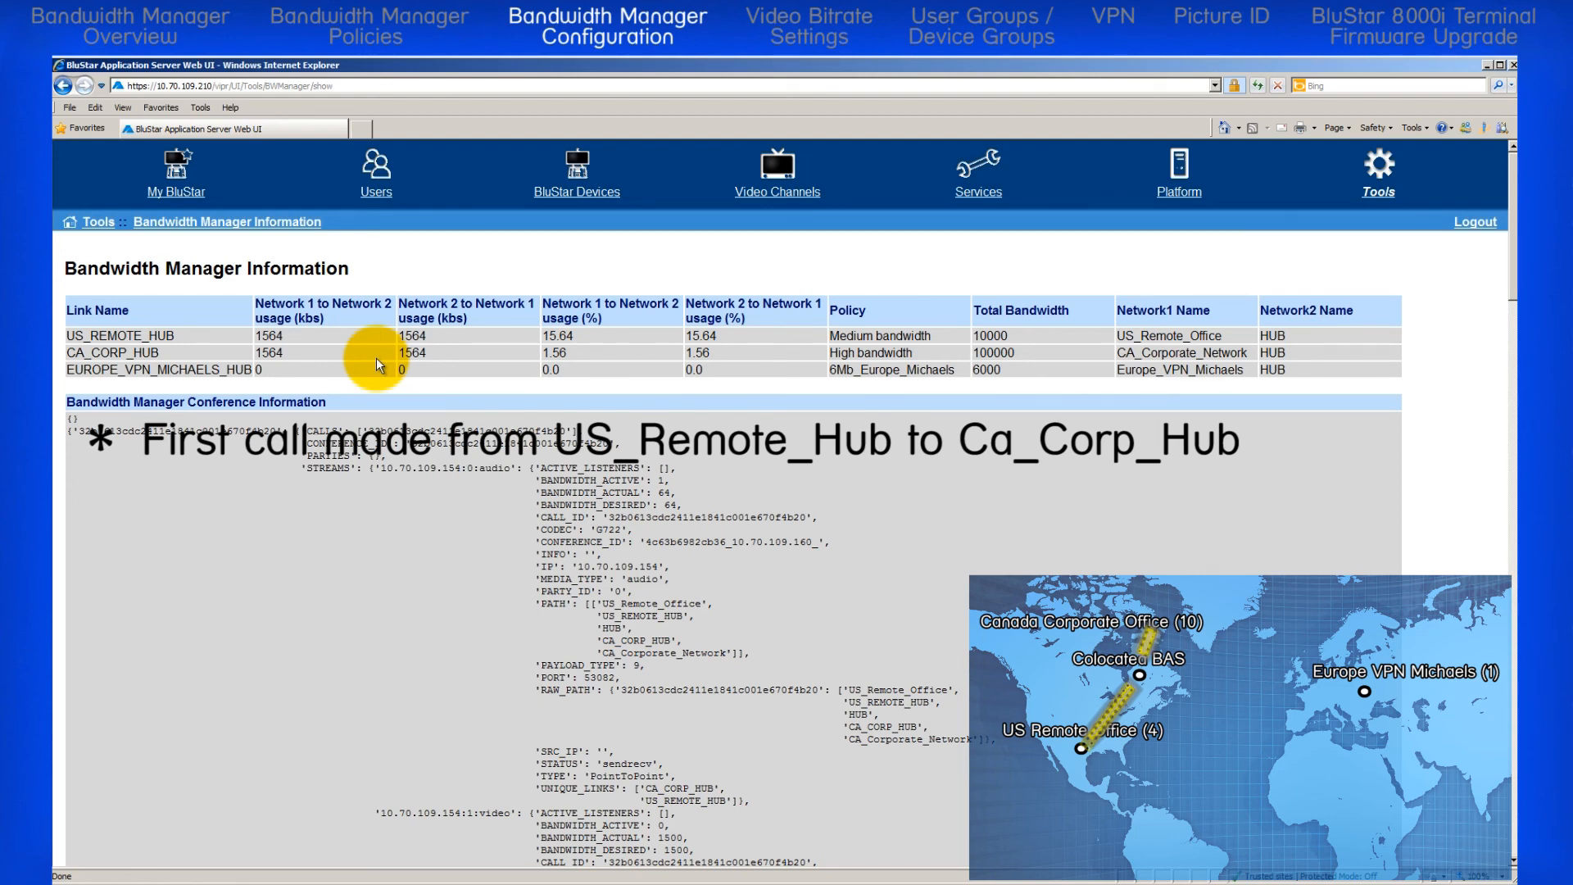
pyautogui.scroll(-2, 182, 649)
pyautogui.scroll(-15, 183, 650)
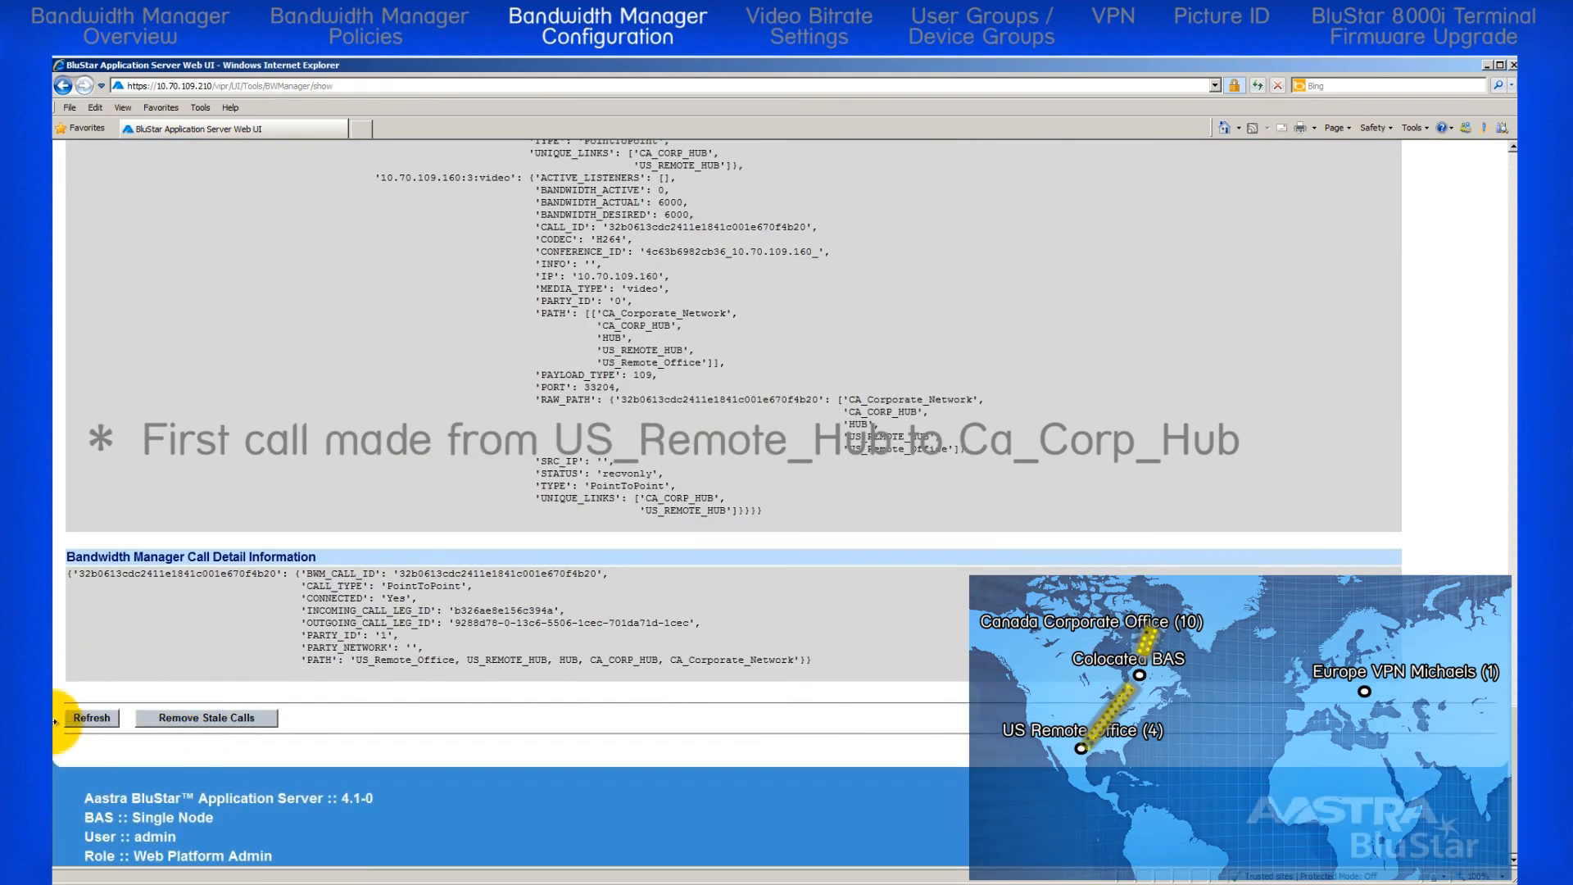
pyautogui.click(87, 720)
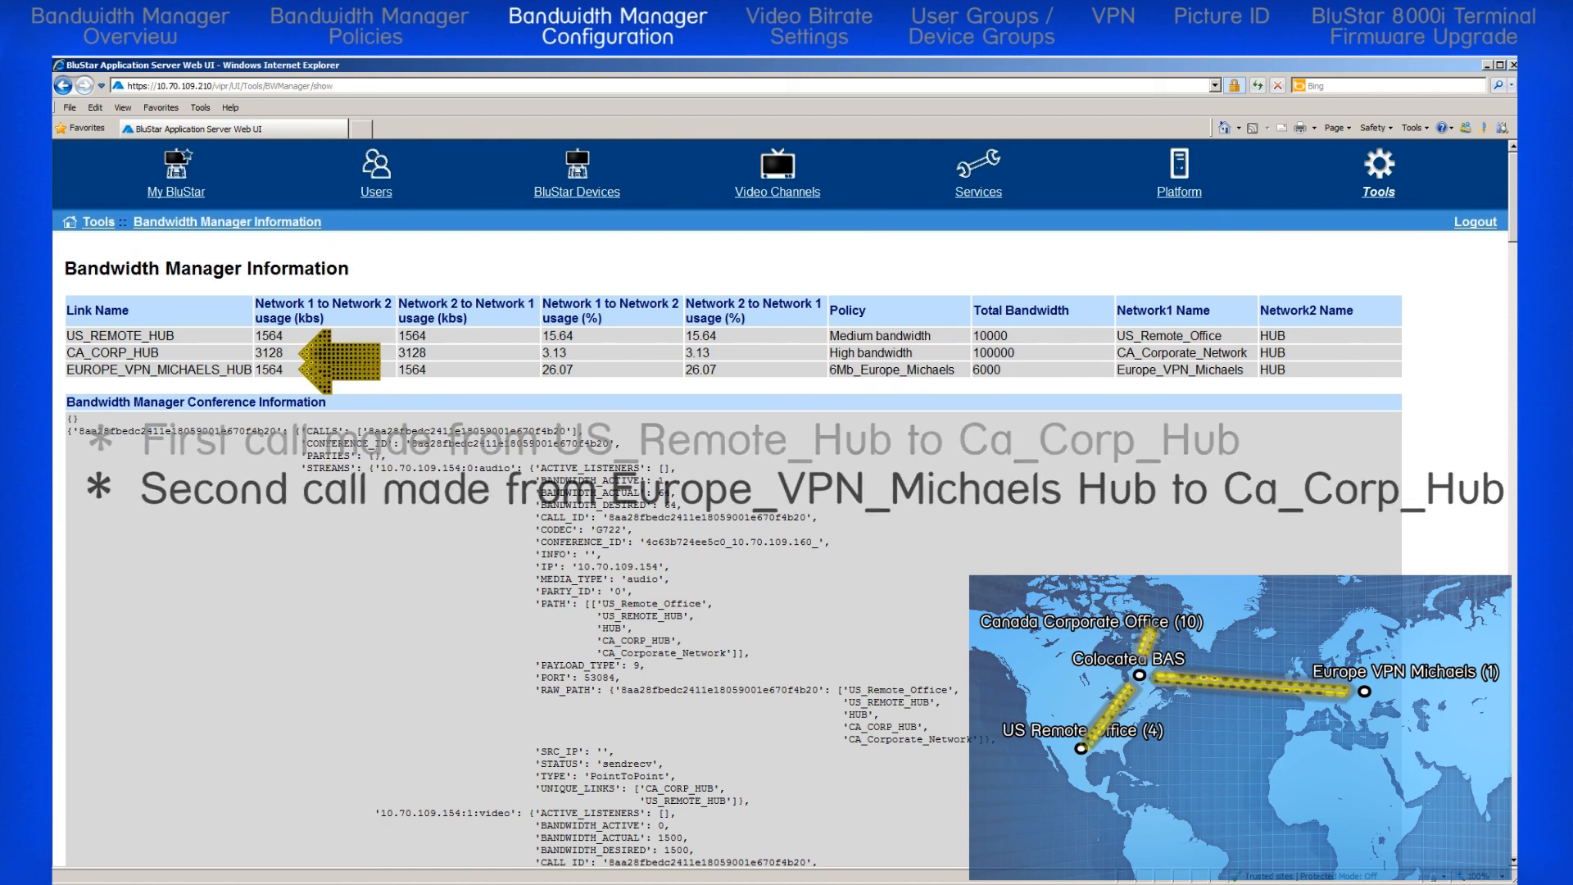
# Step: Return to the Bandwidth Manager page under the Routing Rules of Services
pyautogui.click(979, 192)
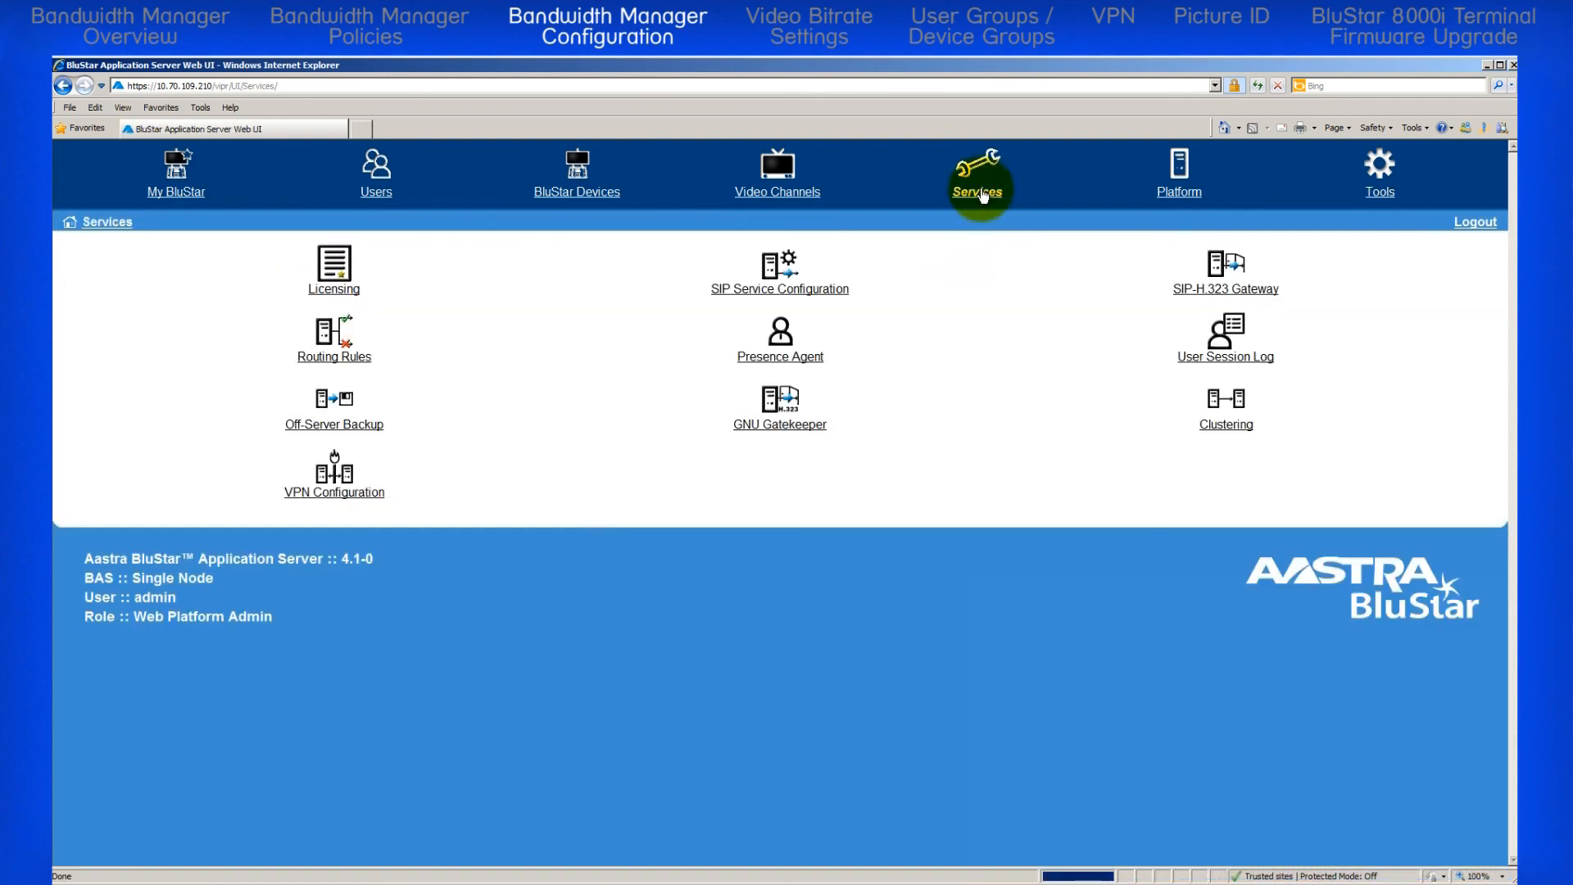
pyautogui.click(344, 360)
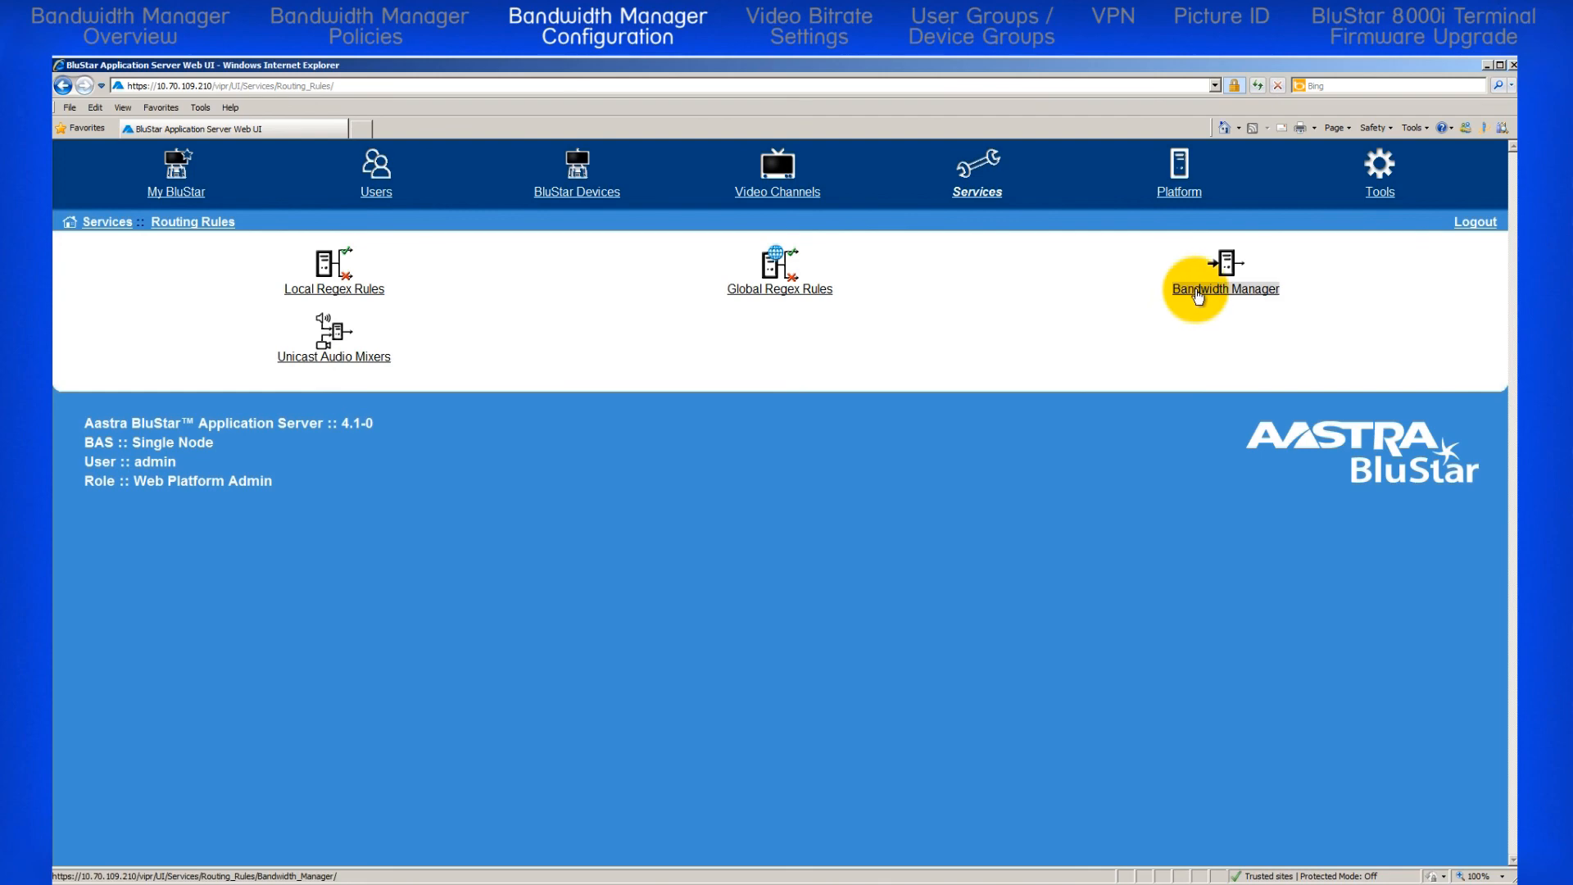
pyautogui.click(1197, 297)
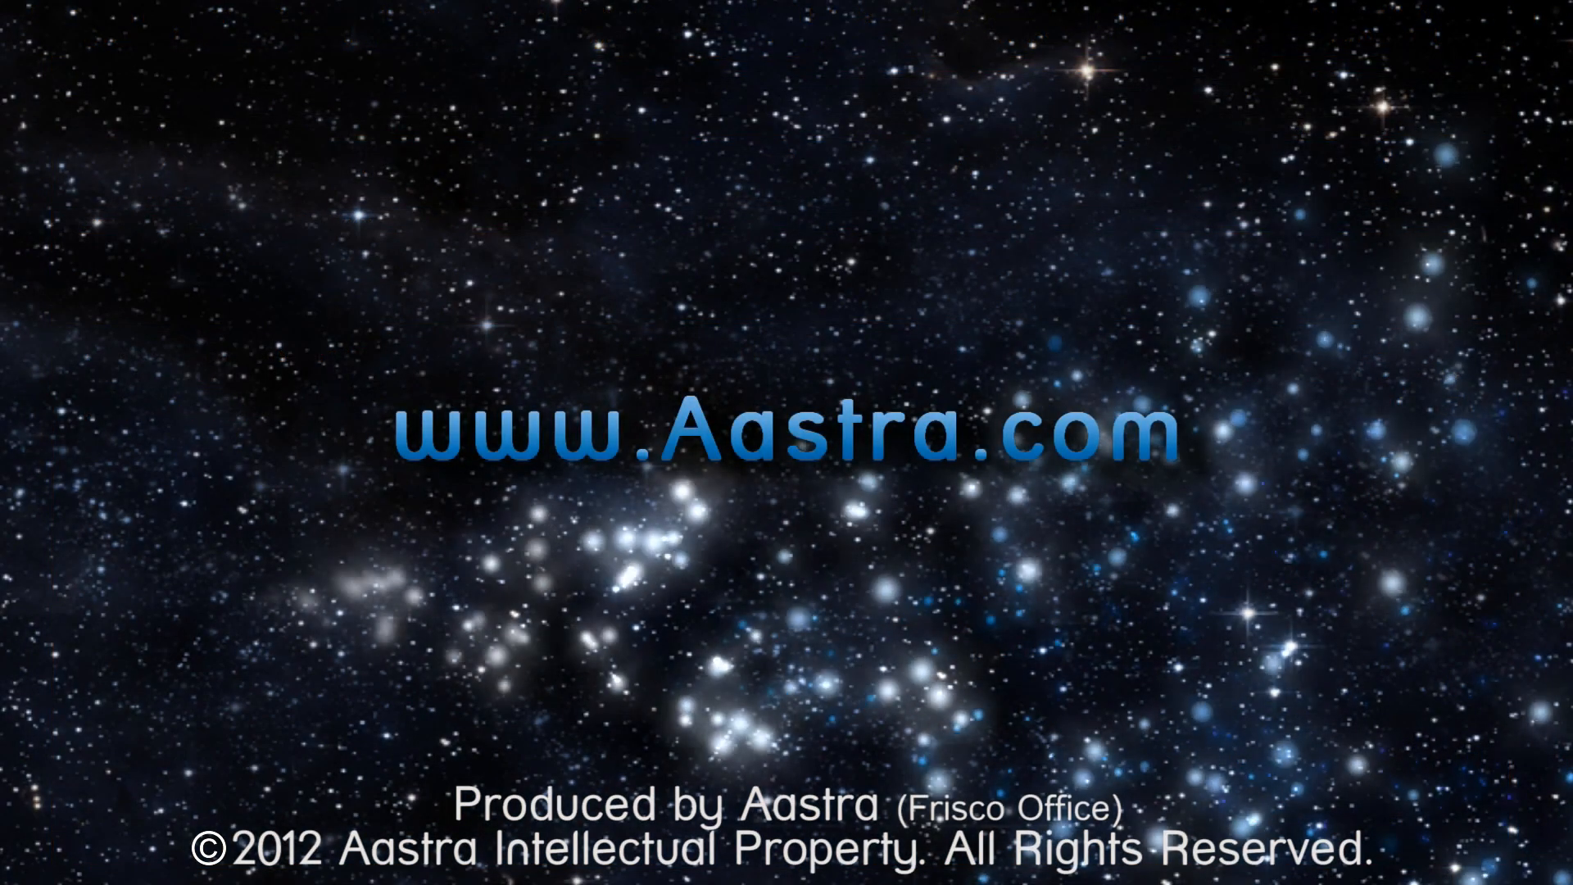